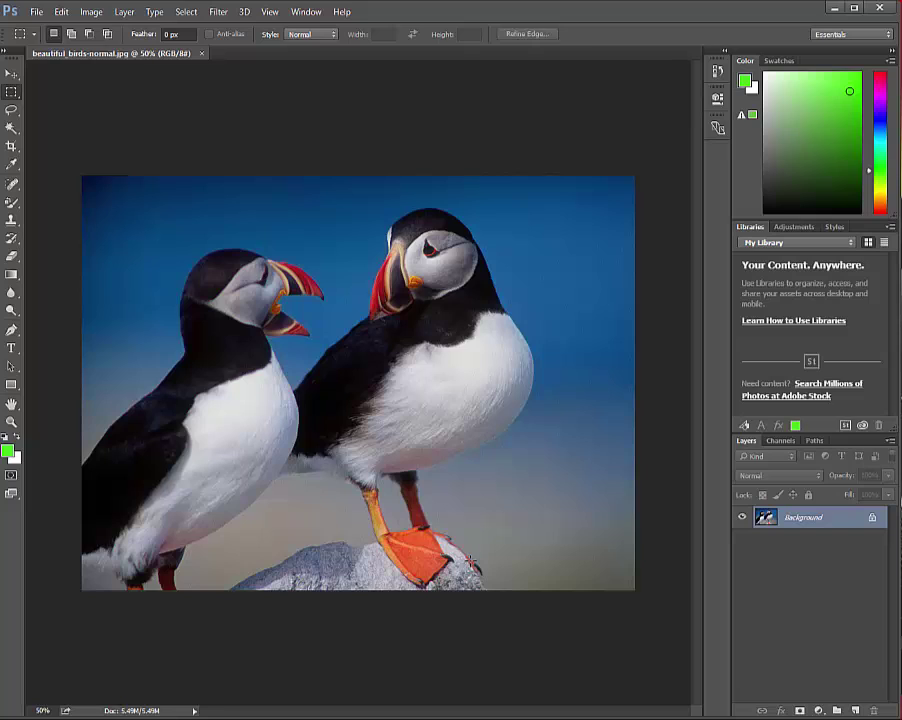
# Try to move the locked Background layer with the Move tool
pyautogui.click(12, 76)
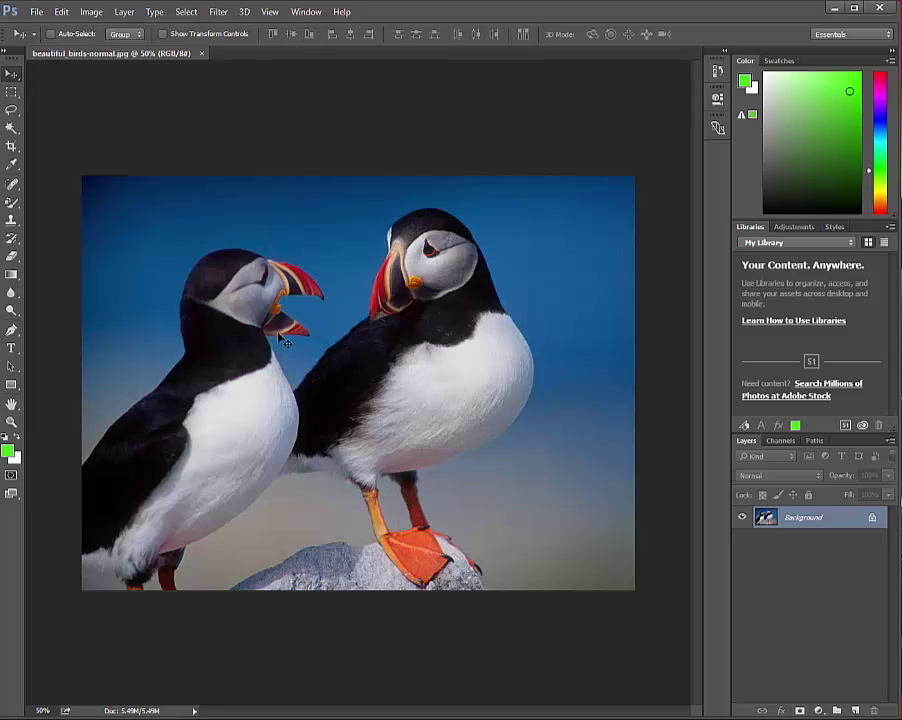
pyautogui.click(397, 320)
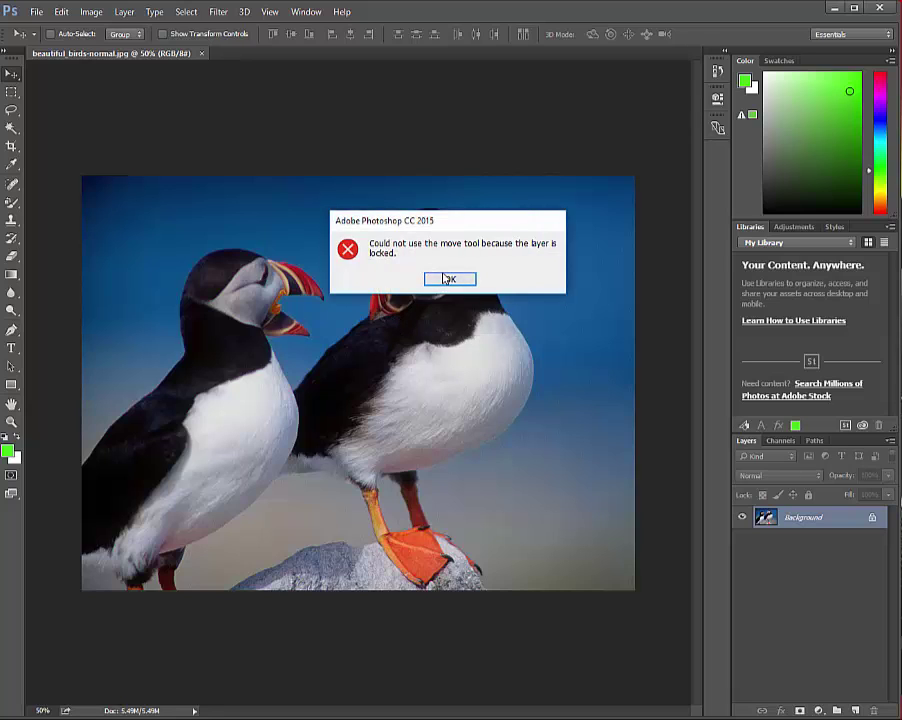
pyautogui.click(447, 278)
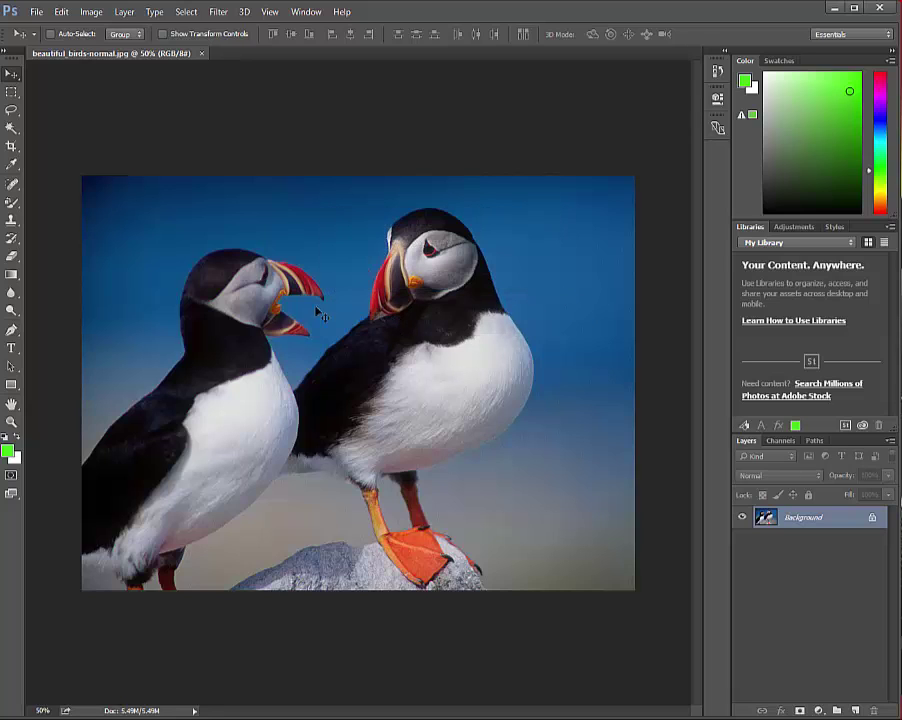
pyautogui.click(12, 93)
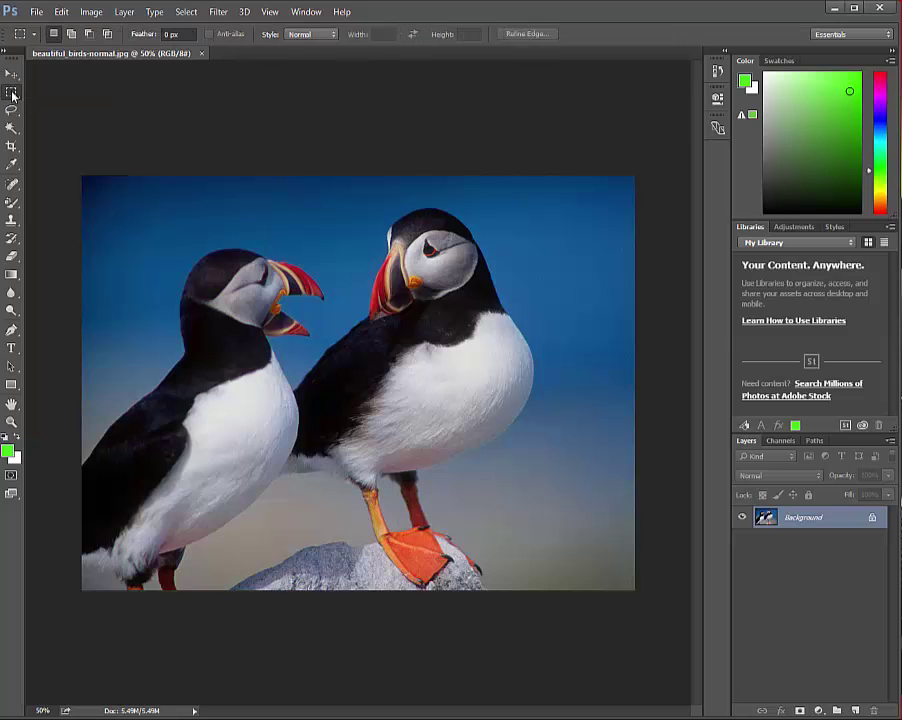
pyautogui.rightClick(14, 96)
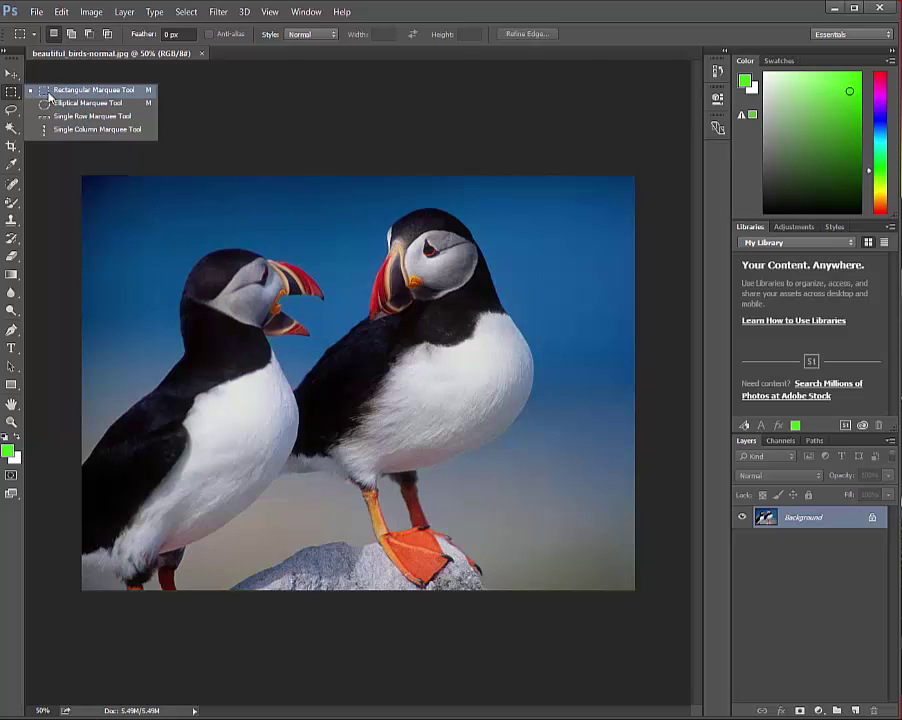
pyautogui.click(13, 95)
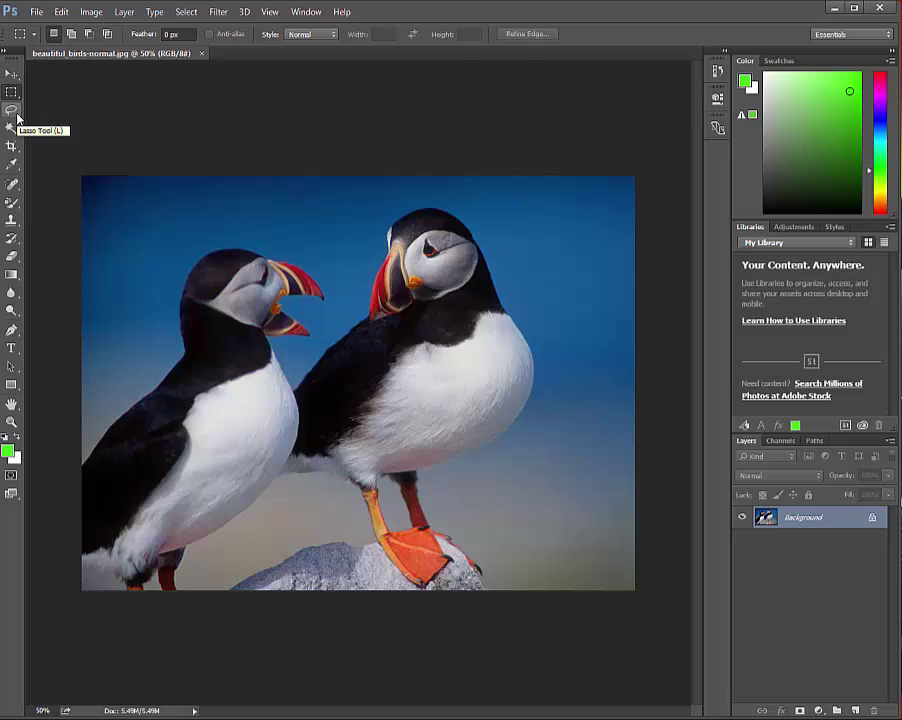
# Trace a Magnetic Lasso selection from the right puffin's head down its body and across both birds, and close it
pyautogui.click(11, 110)
pyautogui.click(12, 110)
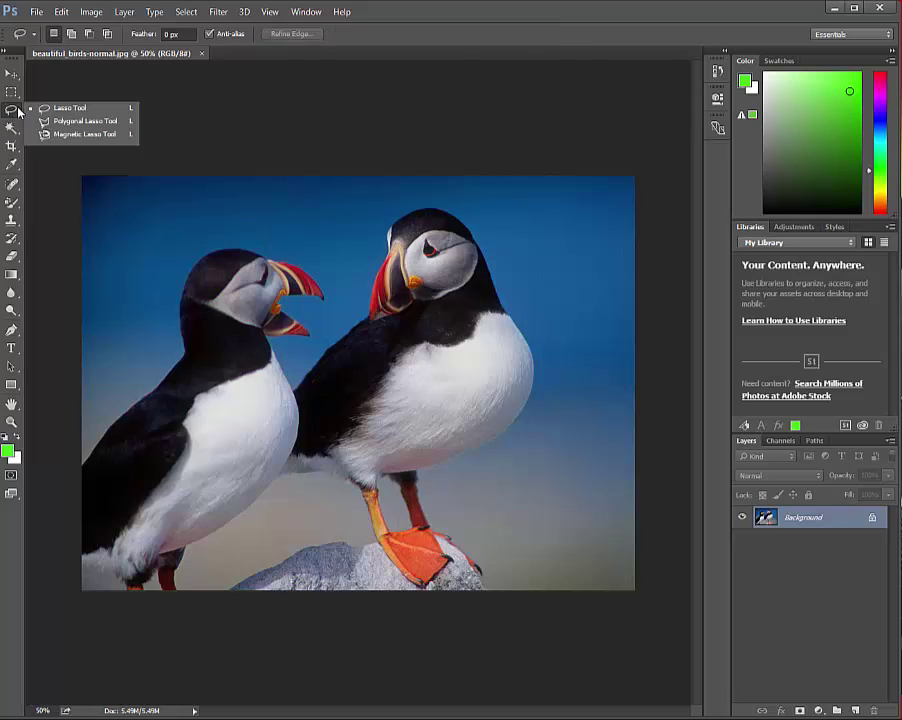
pyautogui.click(80, 137)
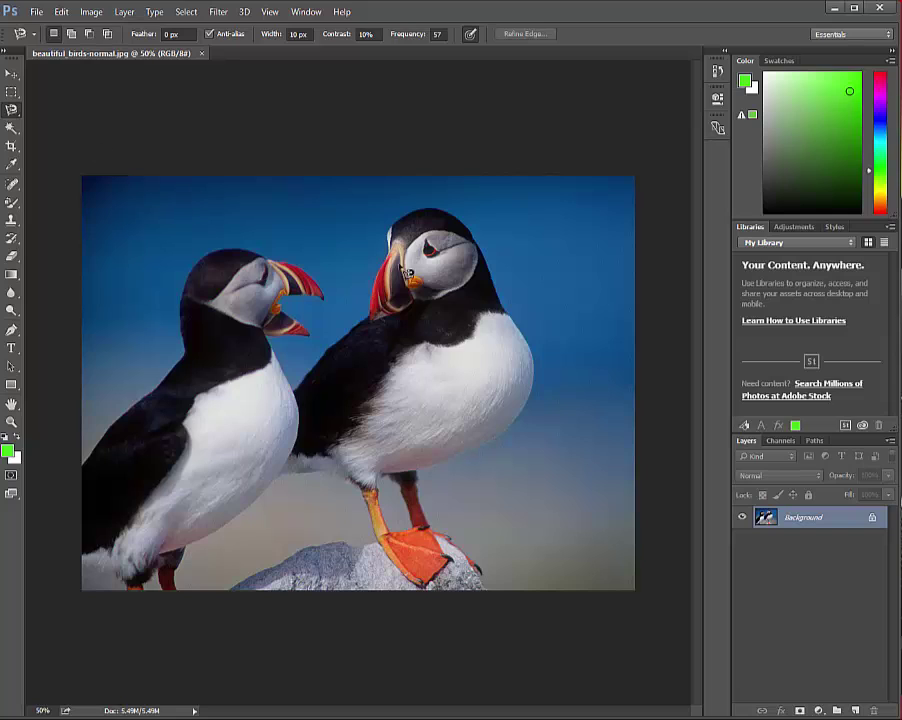
pyautogui.click(459, 220)
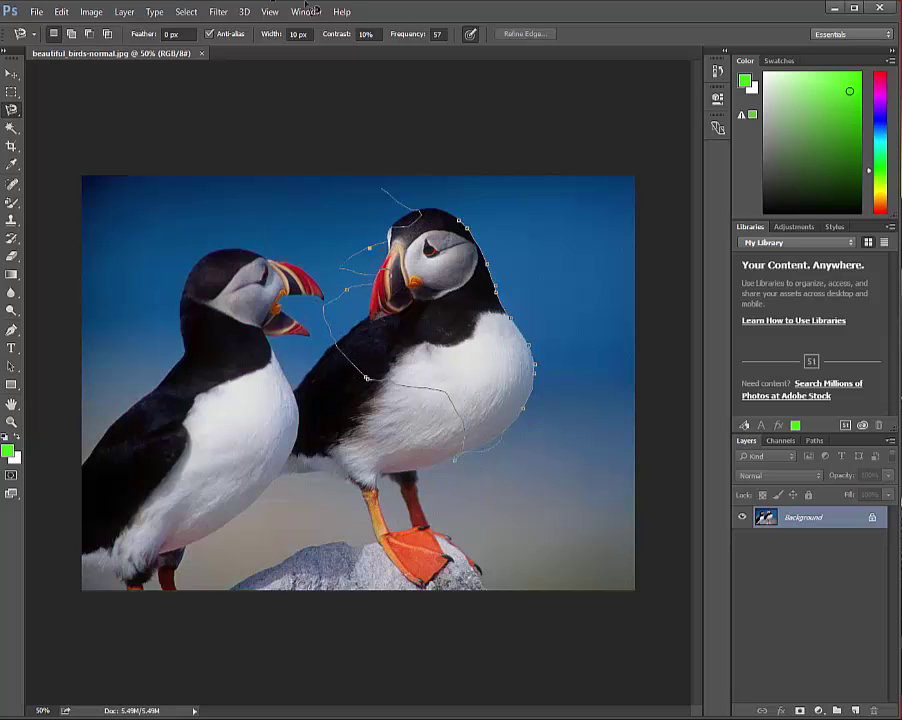
pyautogui.doubleClick(199, 107)
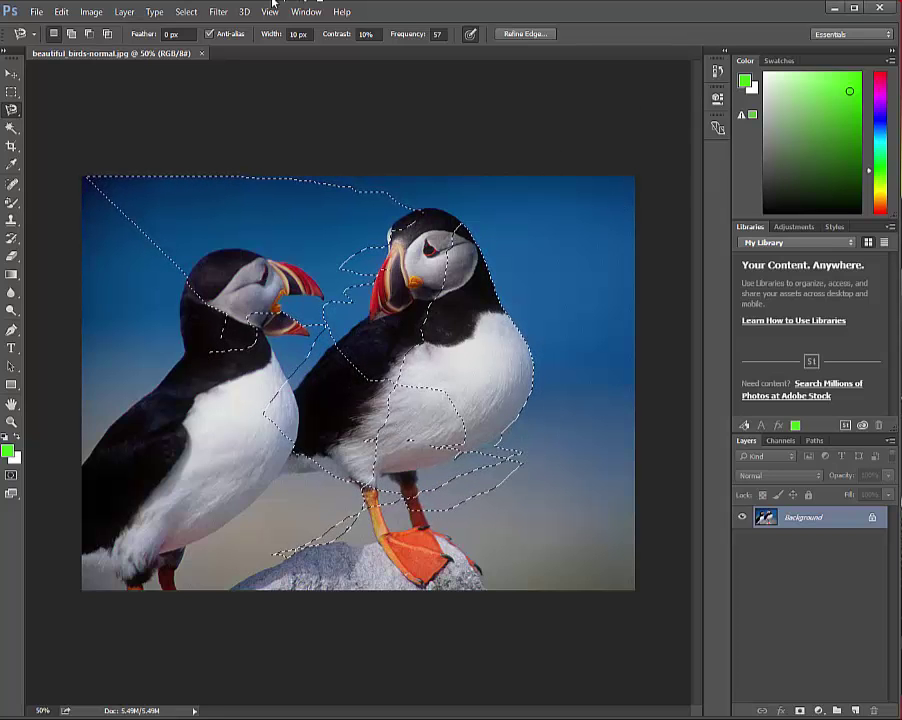
# Cut the lasso selection to a new layer and move the cut pieces down and to the right
pyautogui.click(126, 14)
pyautogui.moveTo(168, 32)
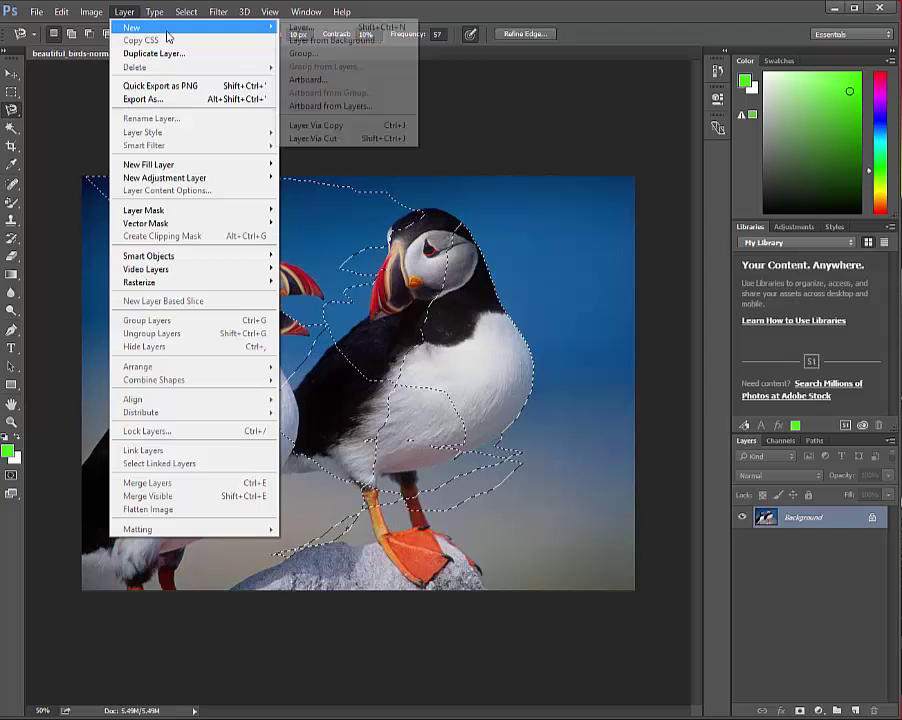
pyautogui.click(320, 139)
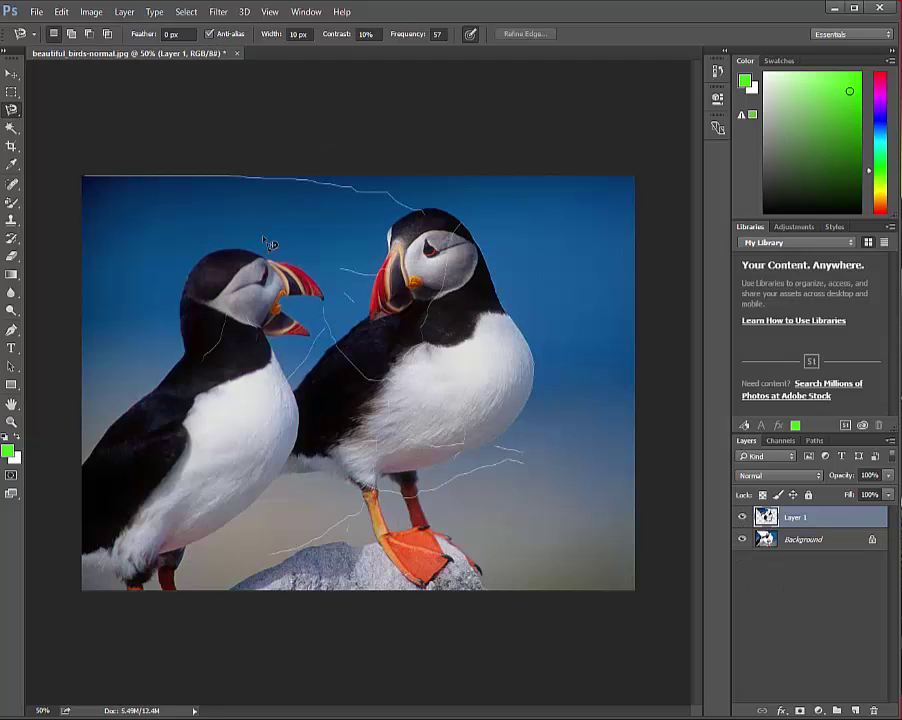
pyautogui.click(11, 74)
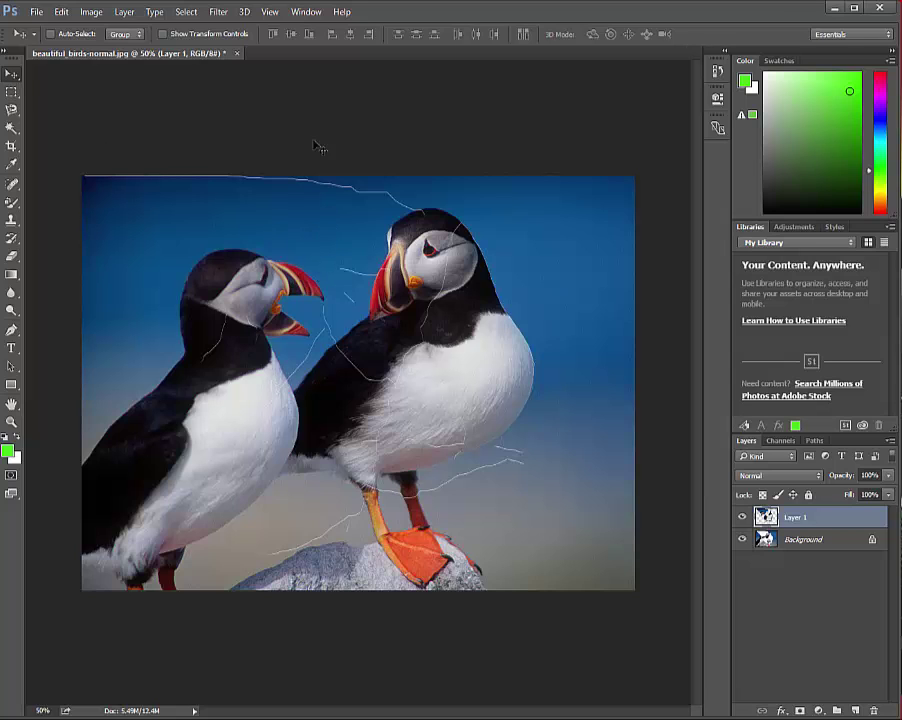
pyautogui.moveTo(315, 146)
pyautogui.mouseDown()
pyautogui.moveTo(255, 260)
pyautogui.moveTo(143, 250)
pyautogui.moveTo(143, 262)
pyautogui.moveTo(212, 314)
pyautogui.moveTo(228, 260)
pyautogui.moveTo(248, 253)
pyautogui.moveTo(234, 258)
pyautogui.moveTo(320, 287)
pyautogui.mouseUp()
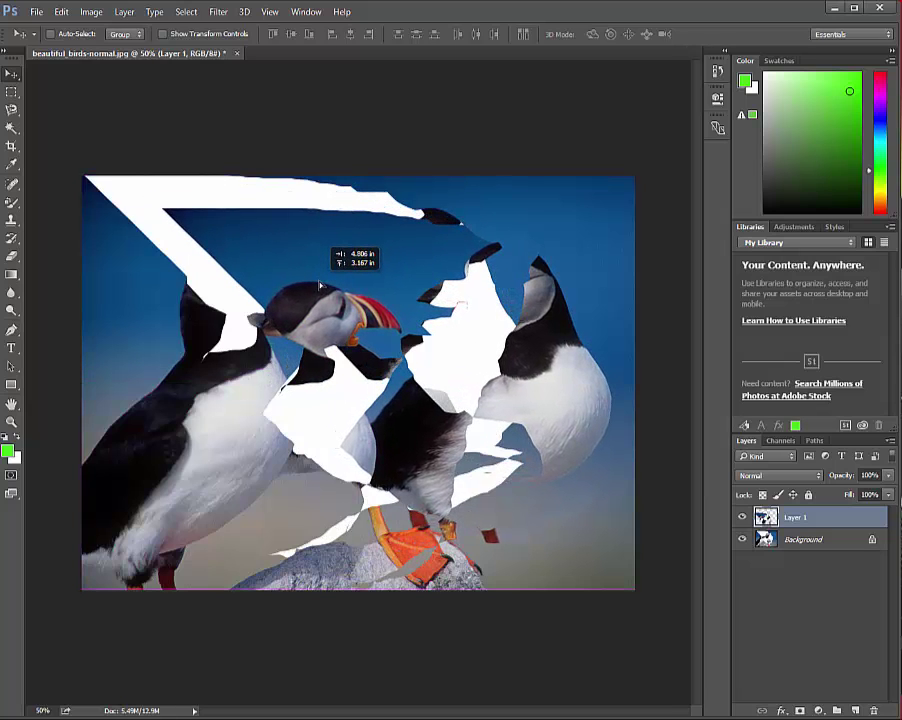
# Undo the layer move, the Layer Via Cut and the magnetic lasso selection
pyautogui.click(61, 11)
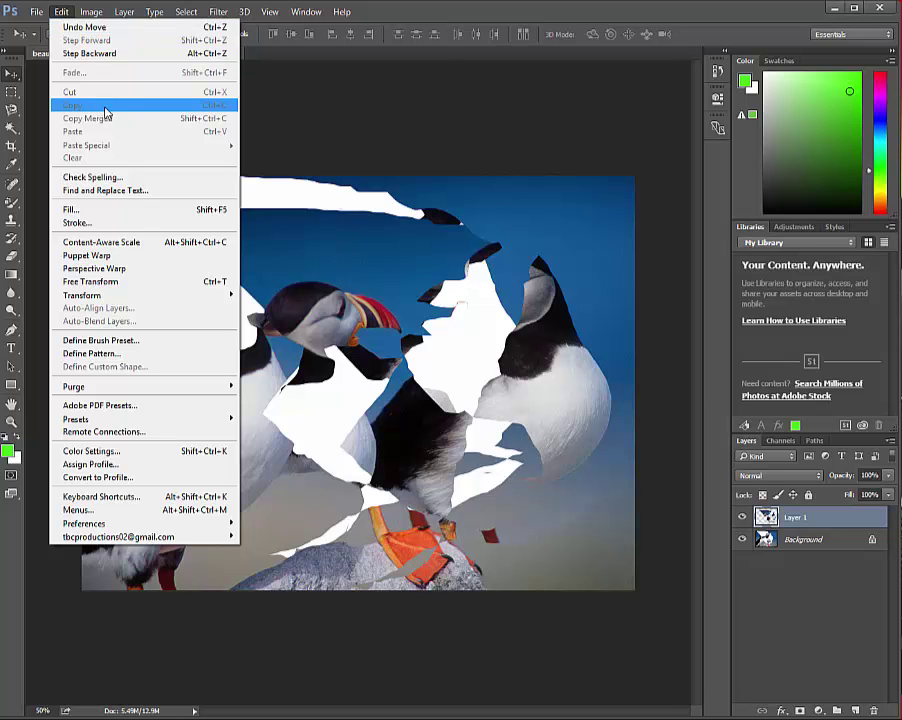
pyautogui.click(97, 55)
pyautogui.hotkey('ctrl', 'alt', 'z')
pyautogui.hotkey('ctrl', 'alt', 'z')
pyautogui.hotkey('ctrl', 'alt', 'z')
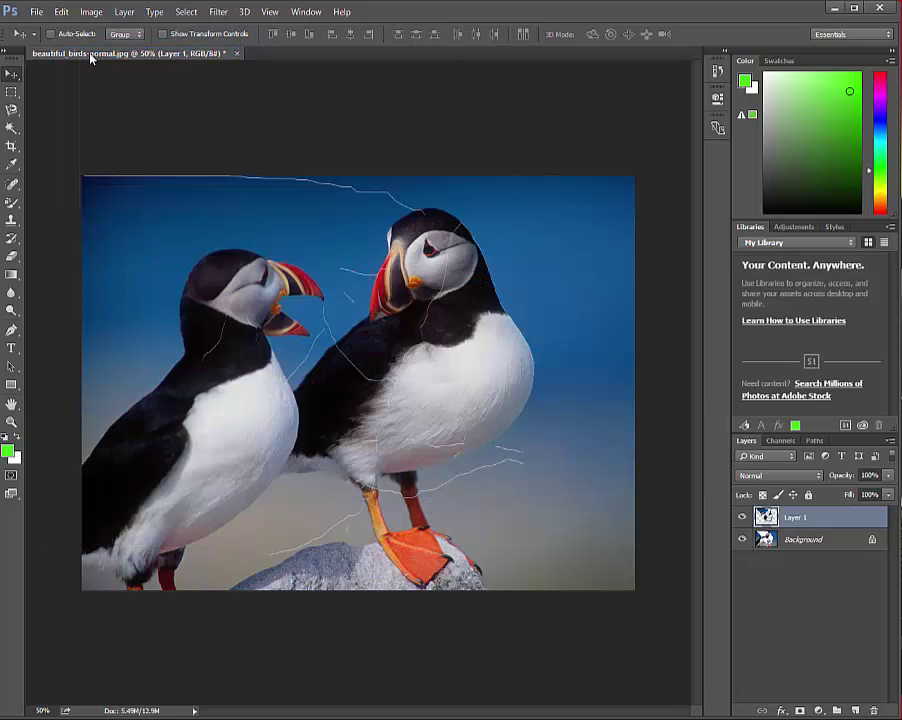
pyautogui.click(60, 11)
pyautogui.click(90, 53)
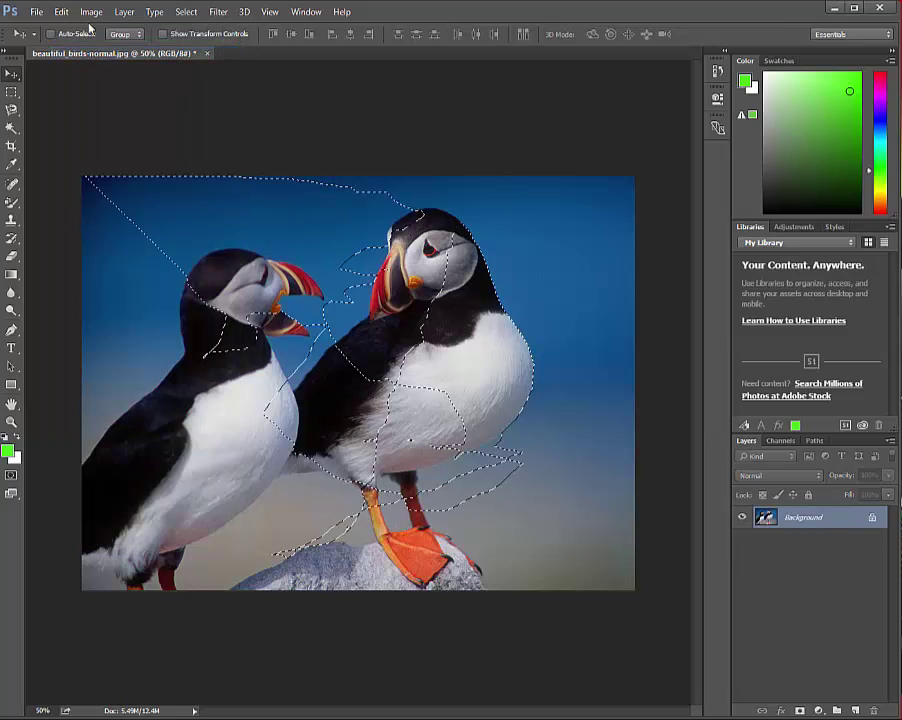
pyautogui.click(61, 11)
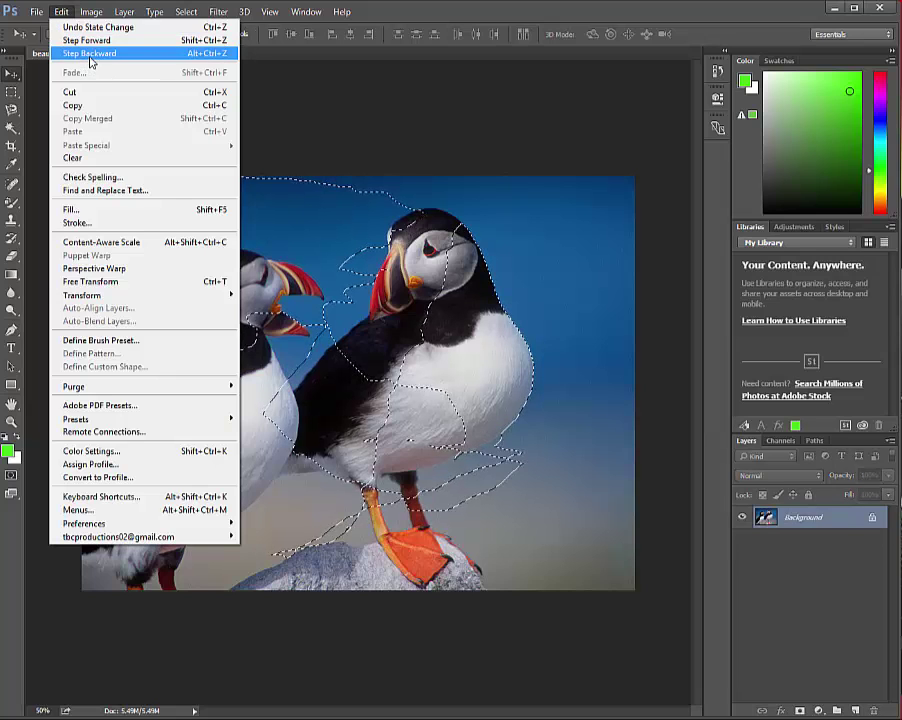
pyautogui.click(89, 53)
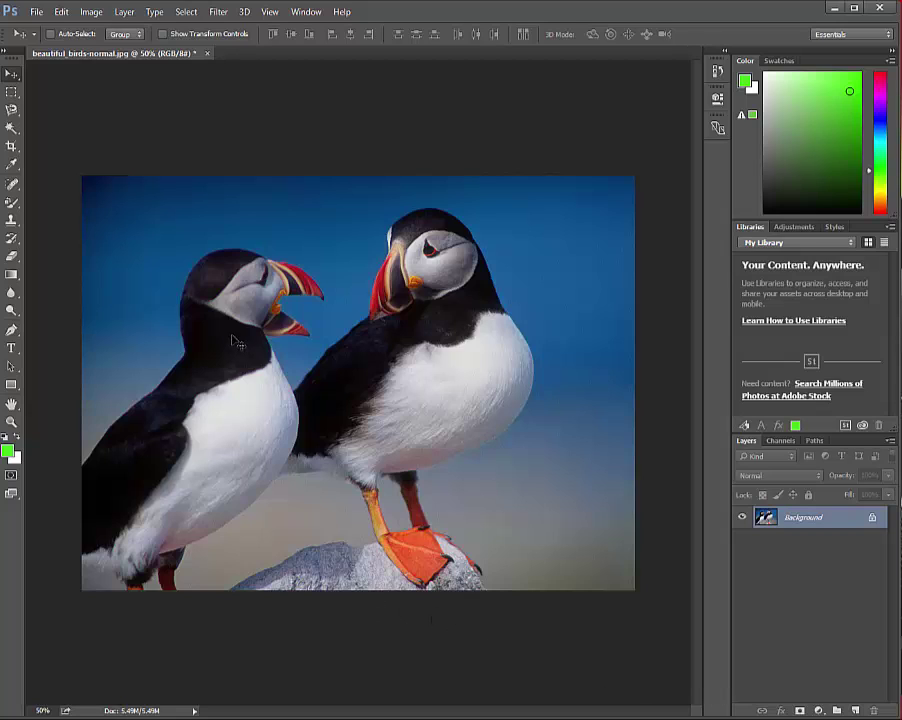
# Draw a loose freehand Lasso selection across both puffins, and deselect it
pyautogui.click(13, 112)
pyautogui.rightClick(13, 112)
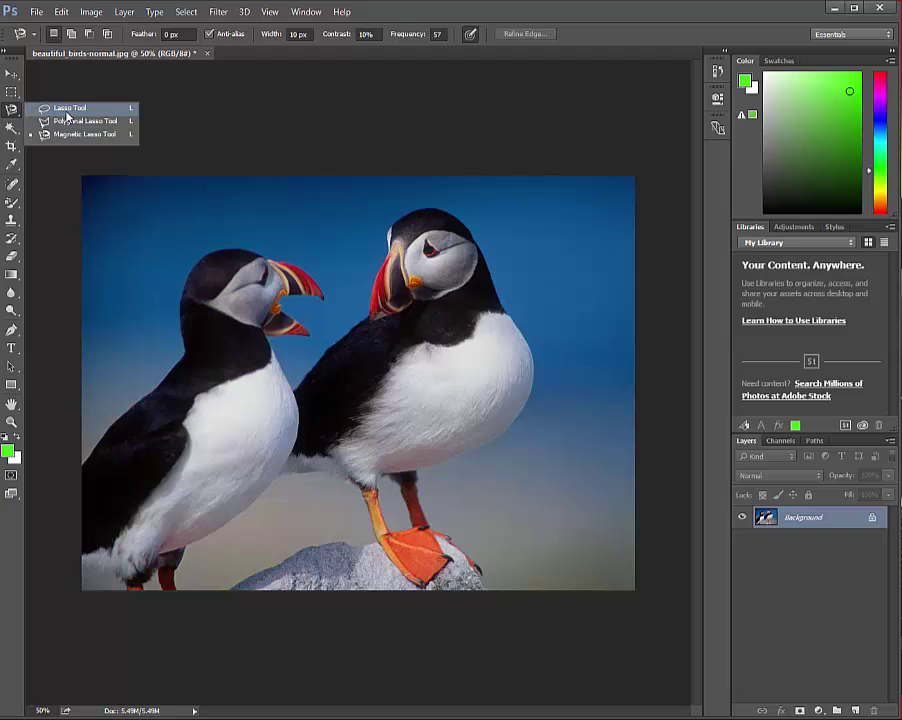
pyautogui.click(45, 78)
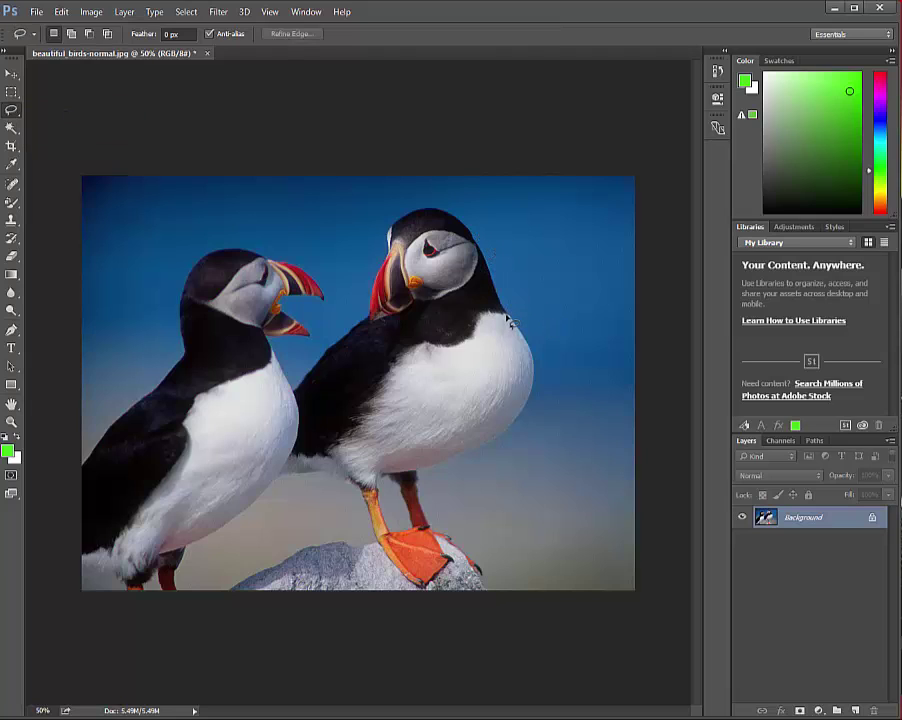
pyautogui.moveTo(534, 384)
pyautogui.mouseDown()
pyautogui.moveTo(556, 346)
pyautogui.moveTo(538, 297)
pyautogui.moveTo(459, 203)
pyautogui.moveTo(401, 193)
pyautogui.moveTo(325, 336)
pyautogui.moveTo(322, 367)
pyautogui.moveTo(294, 371)
pyautogui.moveTo(292, 347)
pyautogui.moveTo(334, 267)
pyautogui.moveTo(207, 211)
pyautogui.moveTo(142, 320)
pyautogui.moveTo(97, 444)
pyautogui.moveTo(192, 233)
pyautogui.moveTo(318, 232)
pyautogui.moveTo(520, 362)
pyautogui.moveTo(380, 348)
pyautogui.moveTo(345, 393)
pyautogui.moveTo(231, 452)
pyautogui.moveTo(406, 510)
pyautogui.moveTo(368, 505)
pyautogui.mouseUp()
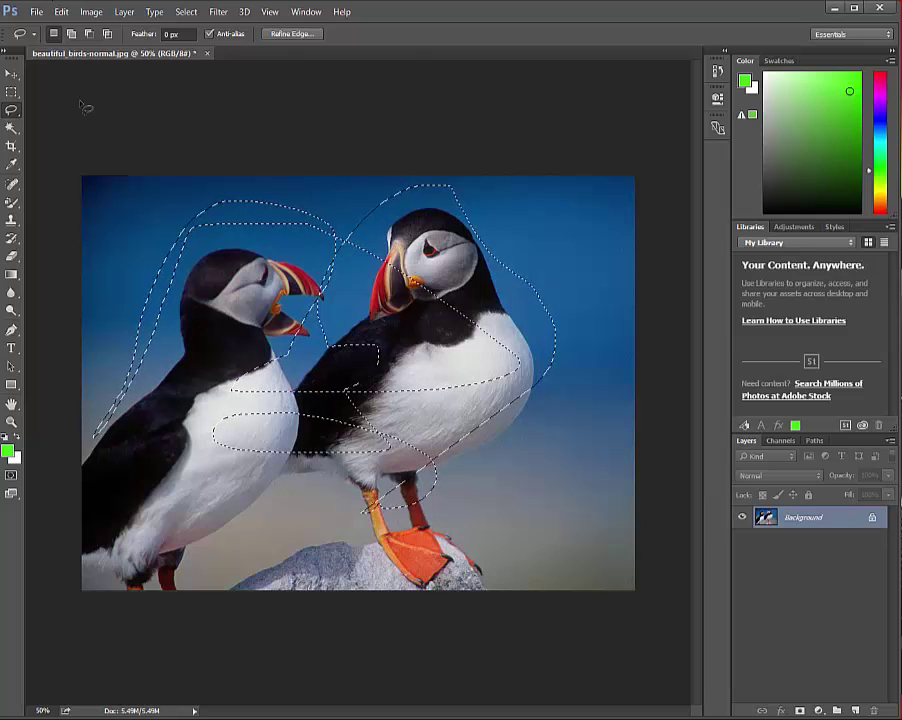
pyautogui.hotkey('ctrl', 'd')
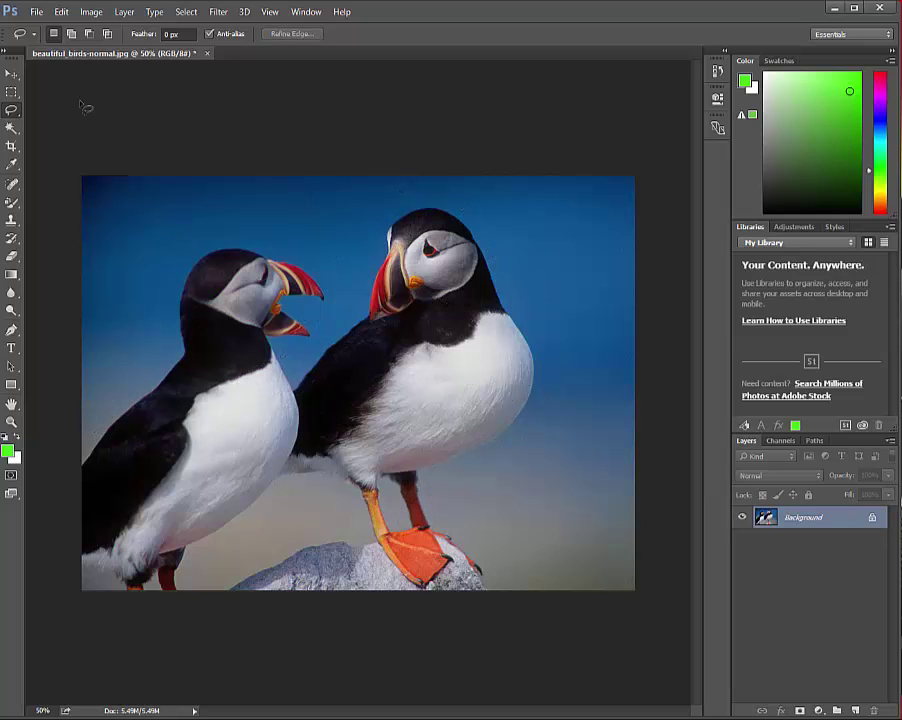
pyautogui.click(11, 75)
pyautogui.click(124, 11)
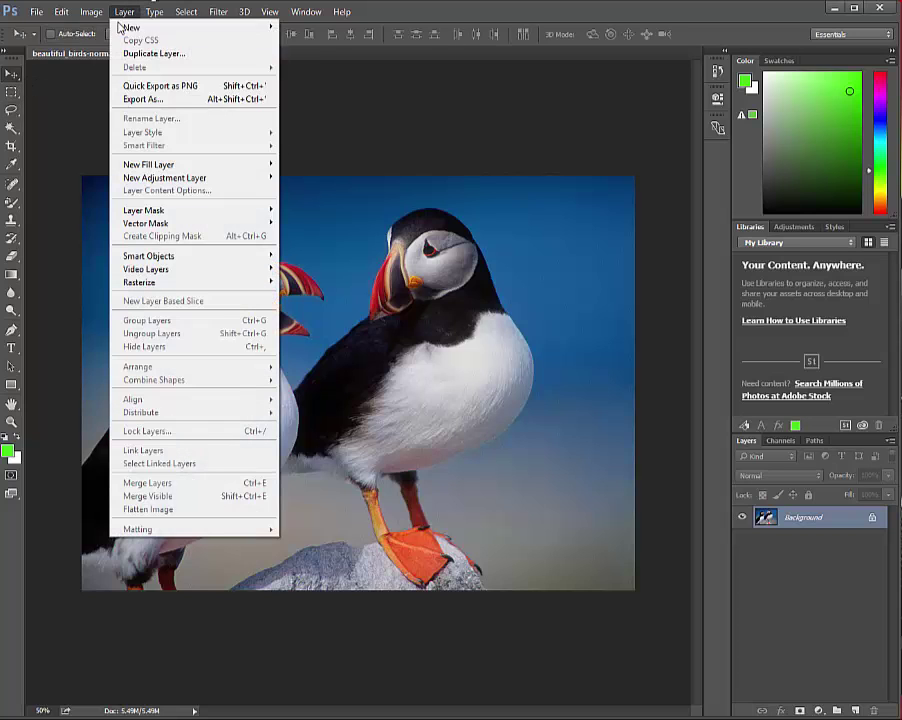
pyautogui.moveTo(126, 27)
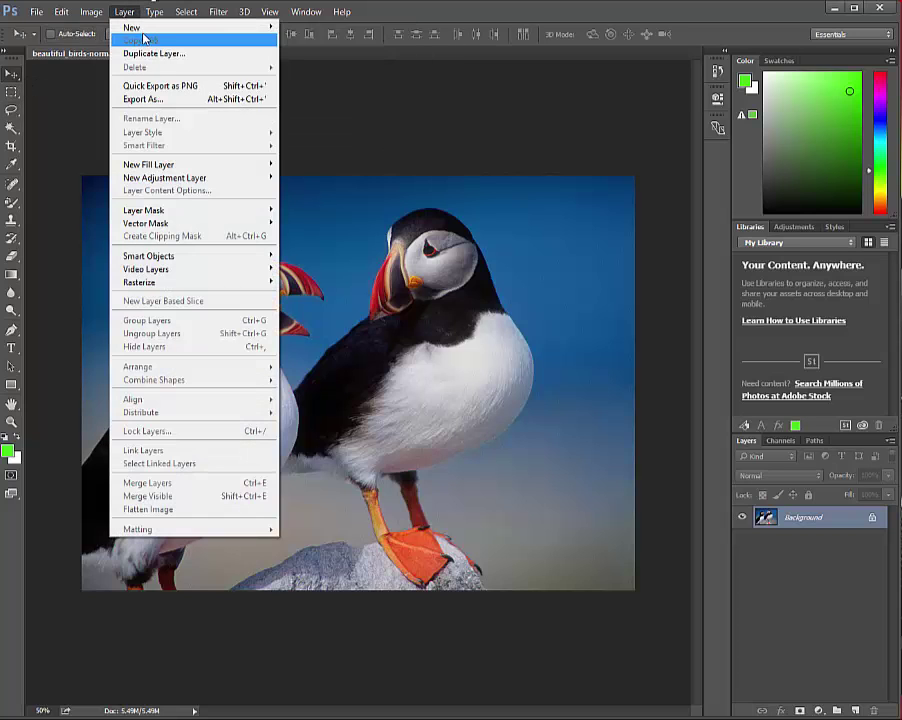
pyautogui.press('Escape')
pyautogui.press('Escape')
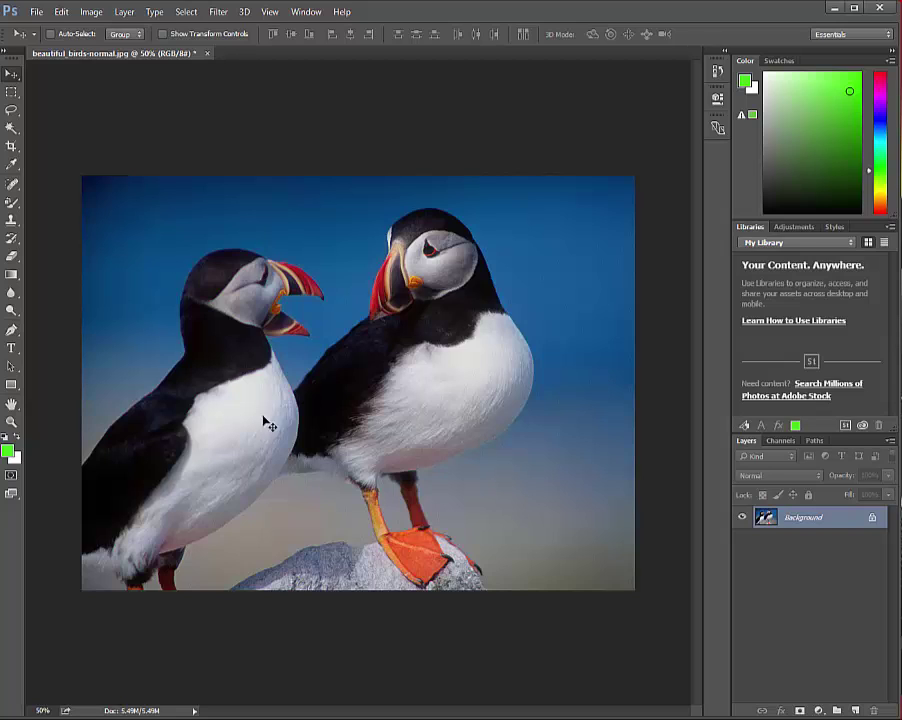
# Select the left puffin's white chest with the Magic Wand tool, and deselect it
pyautogui.click(11, 128)
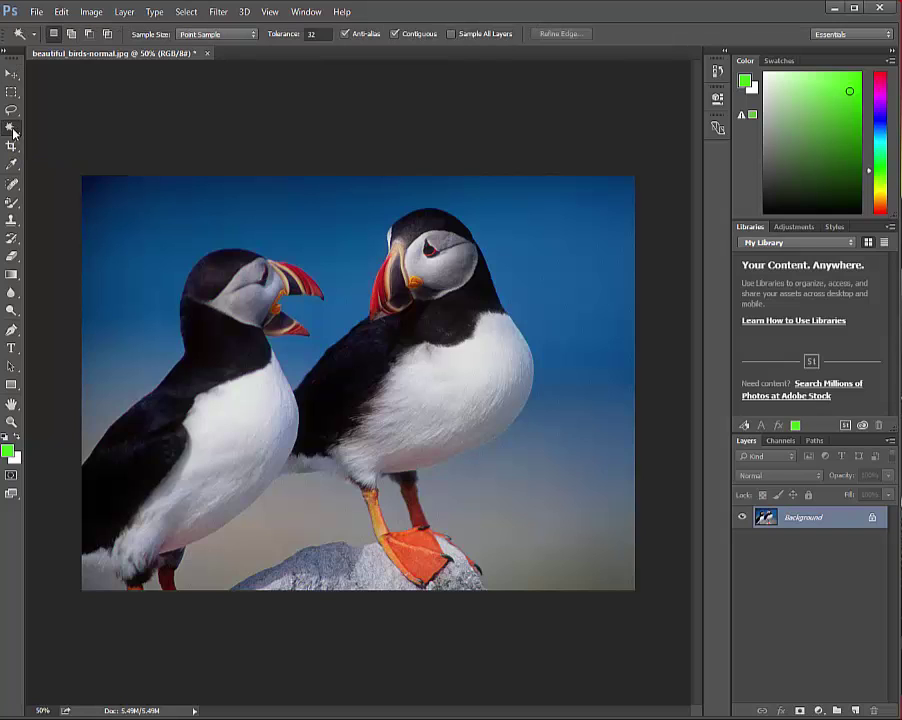
pyautogui.rightClick(11, 128)
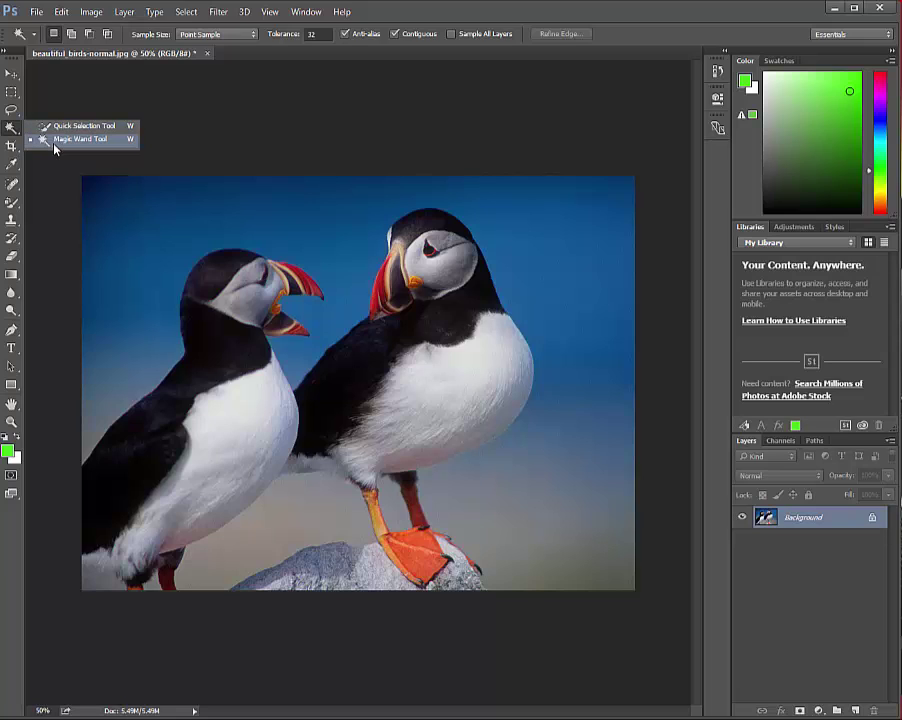
pyautogui.click(49, 141)
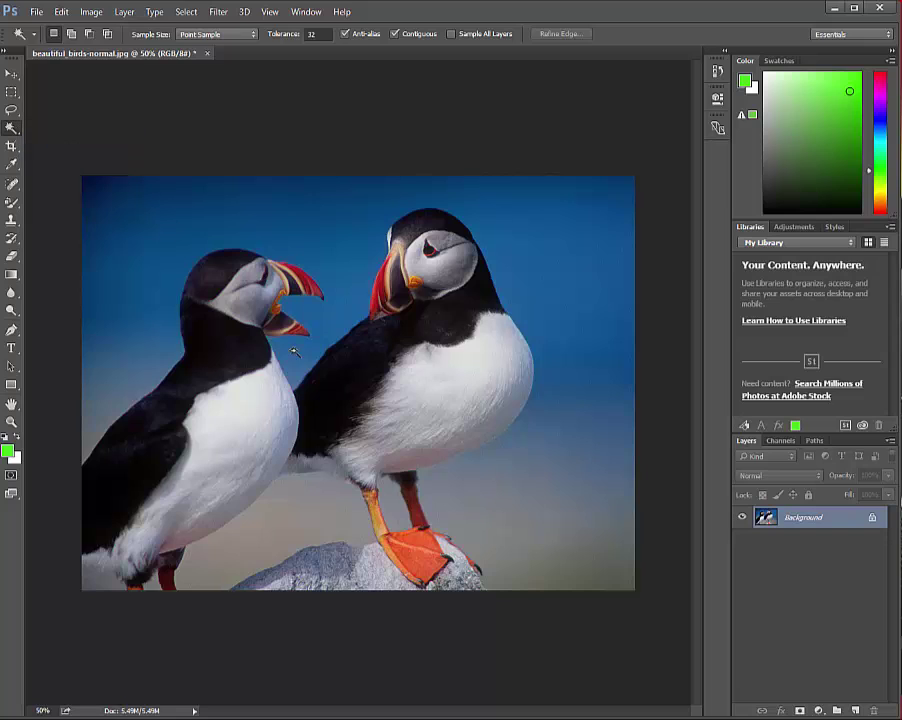
pyautogui.click(245, 421)
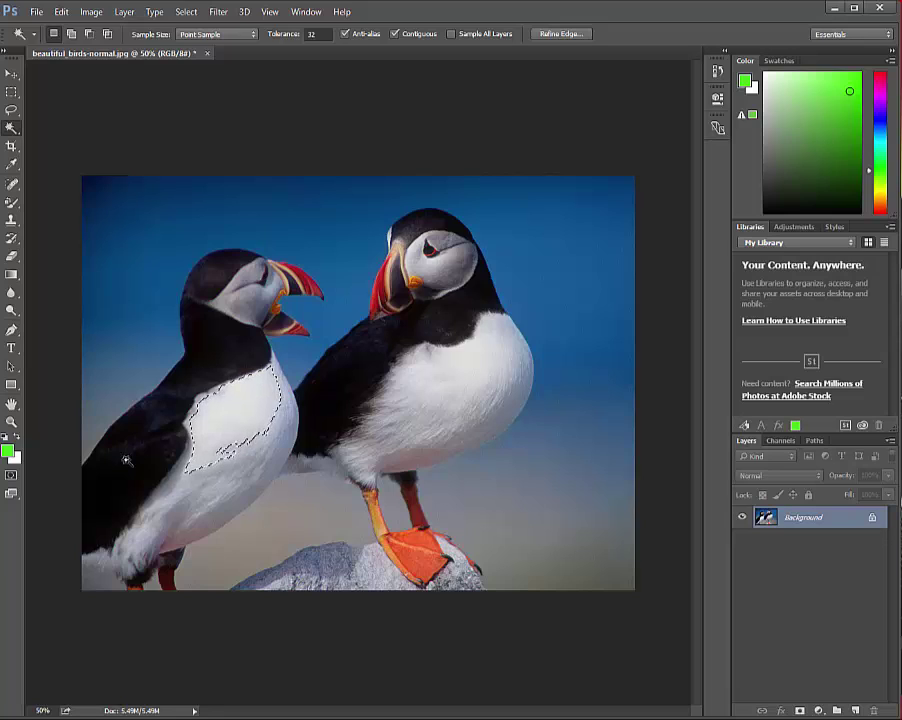
pyautogui.hotkey('ctrl', 'd')
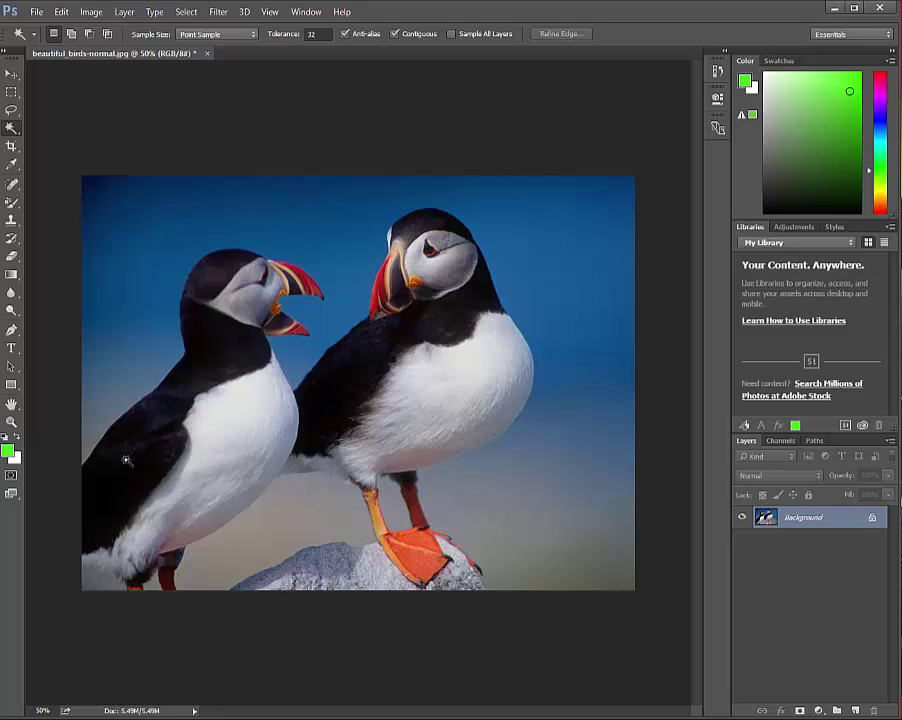
# Select the right puffin's grey cheek and separately the blue background with the Magic Wand, clearing each selection
pyautogui.click(440, 262)
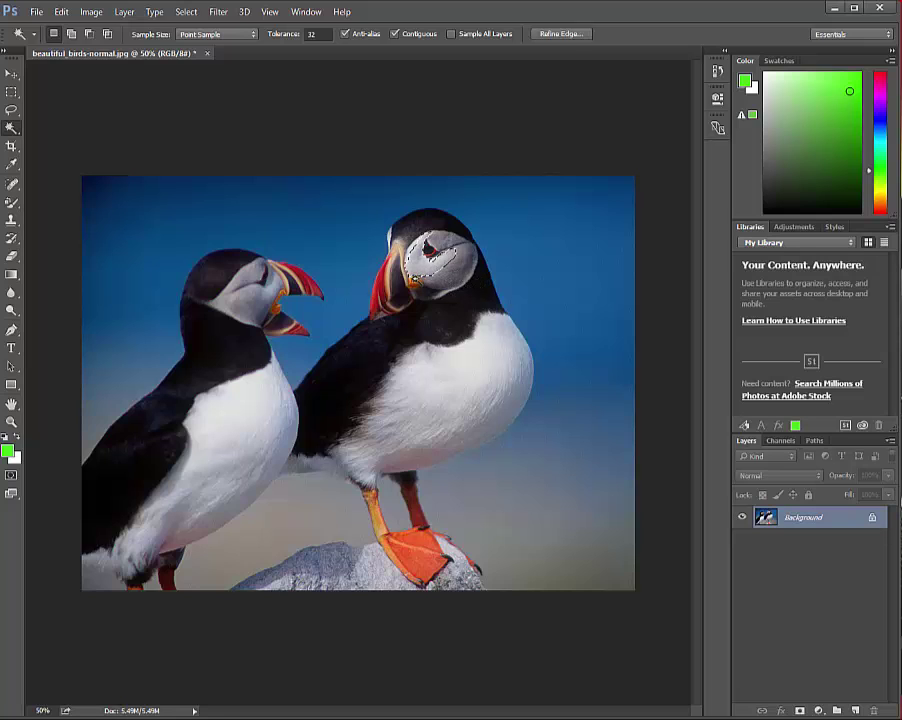
pyautogui.hotkey('ctrl', 'd')
pyautogui.click(590, 272)
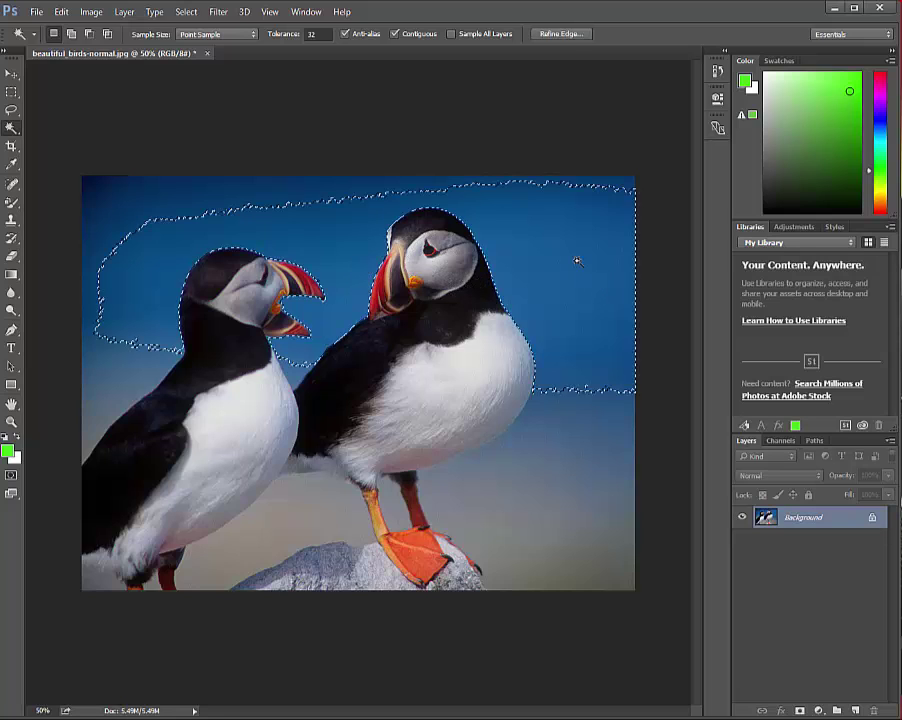
pyautogui.hotkey('ctrl', 'd')
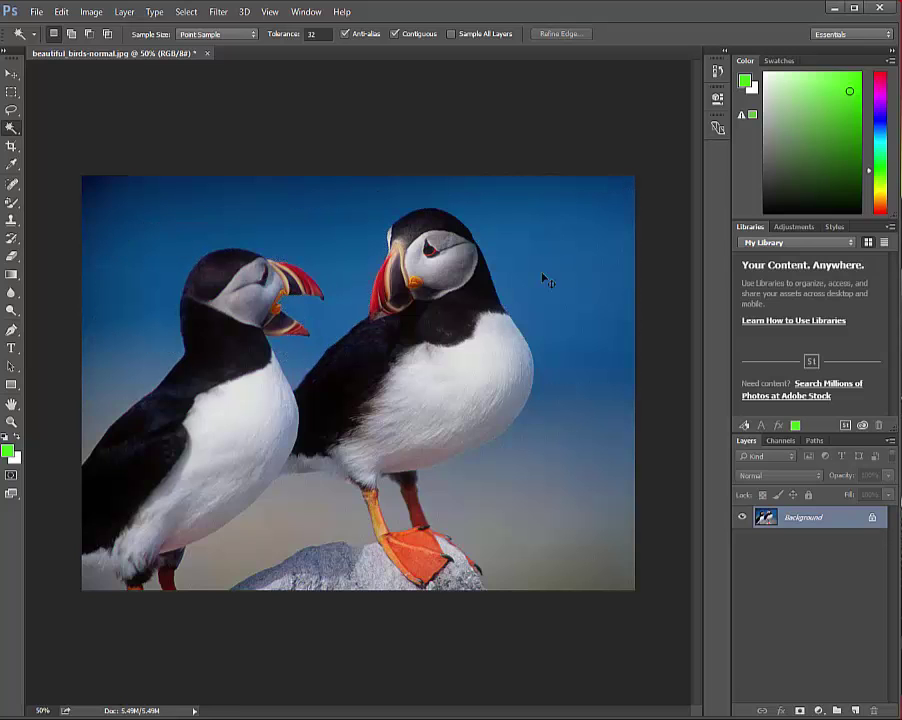
# Select the white chest area of the right puffin with the Magic Wand
pyautogui.click(458, 377)
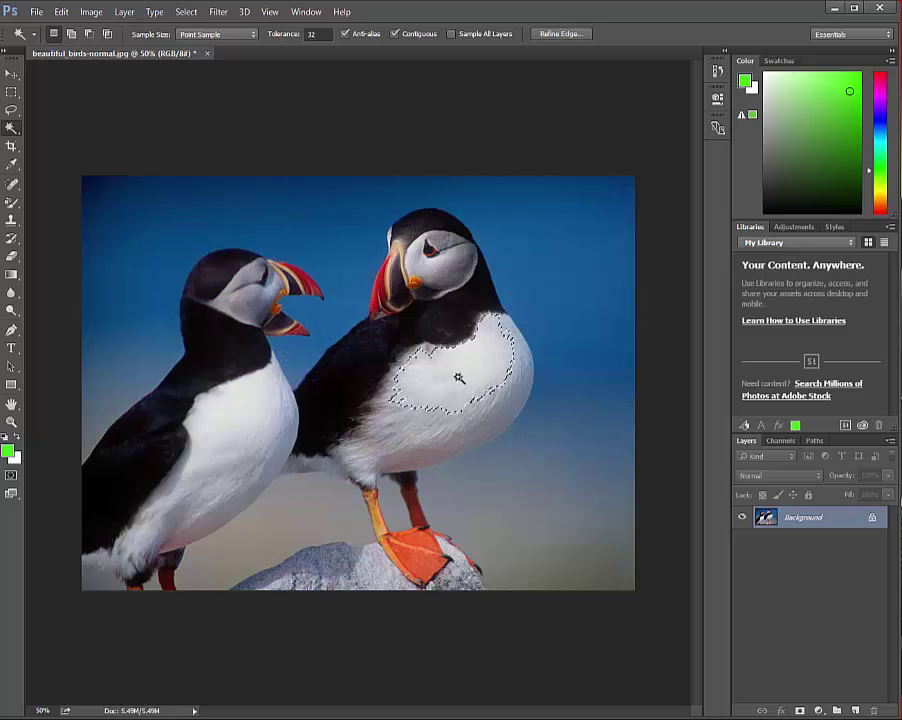
# Select the grey rock and separately the right puffin's orange foot with the Magic Wand, clearing each selection
pyautogui.hotkey('ctrl', 'd')
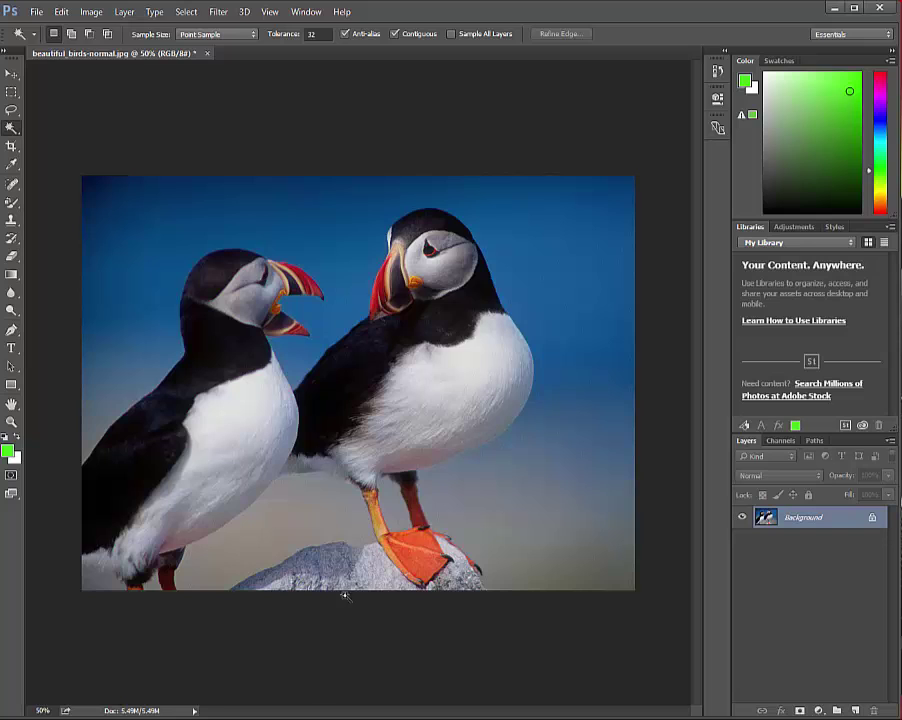
pyautogui.click(338, 575)
pyautogui.hotkey('ctrl', 'd')
pyautogui.click(416, 559)
pyautogui.hotkey('ctrl', 'd')
# Crop the photo to the area around the right puffin with the Crop tool, apply it, and undo the crop
pyautogui.click(12, 147)
pyautogui.rightClick(15, 149)
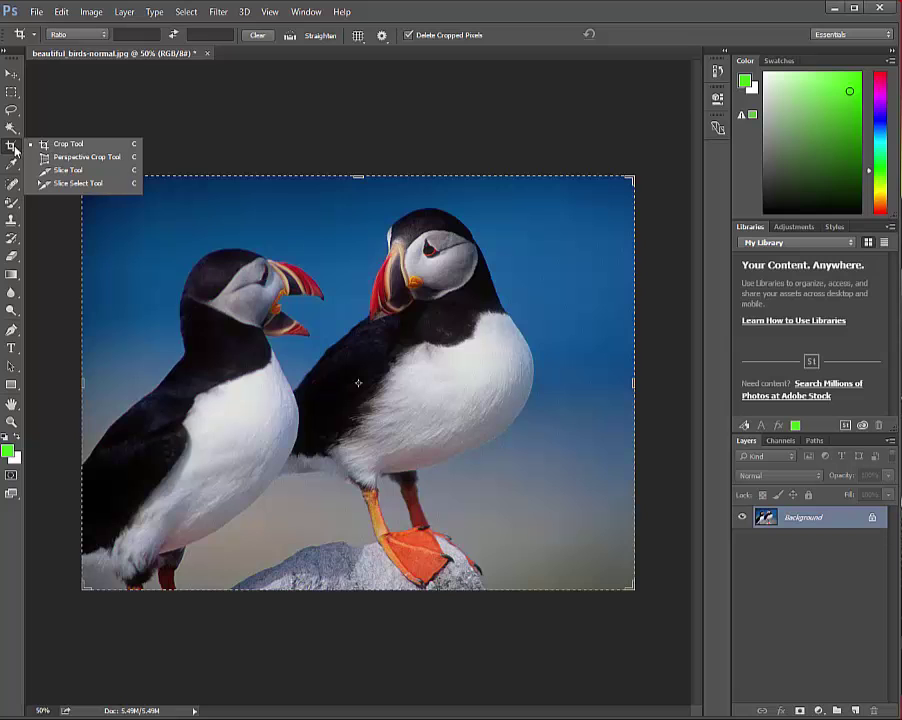
pyautogui.click(62, 144)
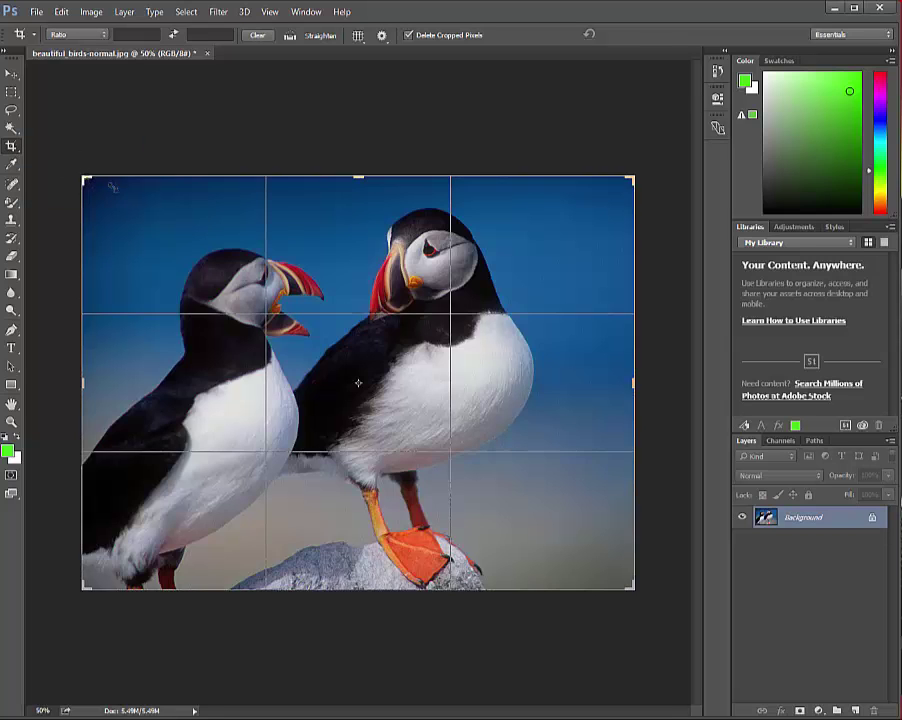
pyautogui.moveTo(113, 187); pyautogui.dragTo(236, 185)
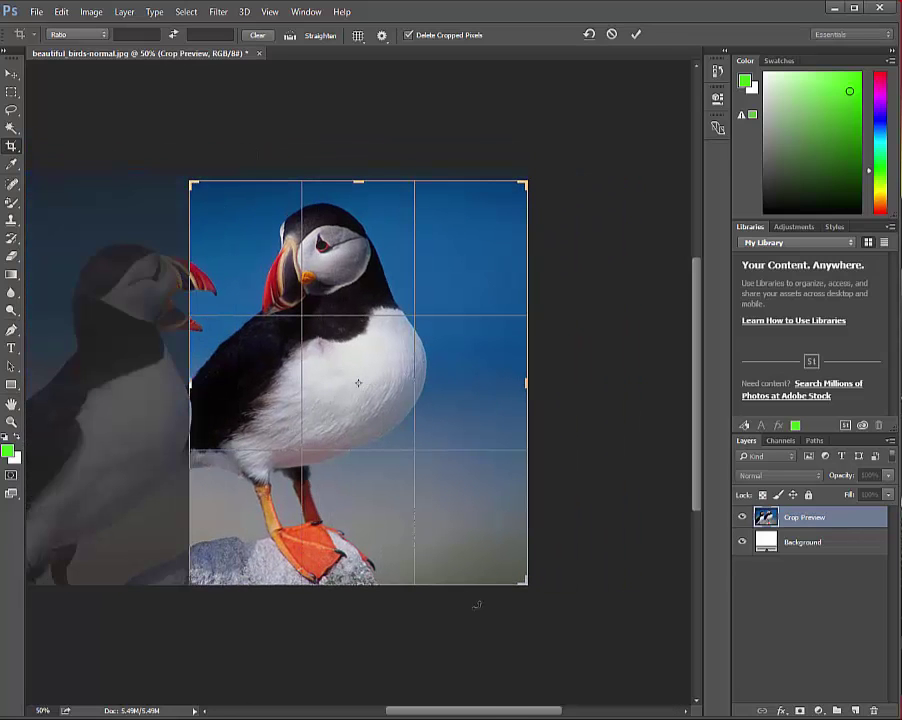
pyautogui.click(577, 372)
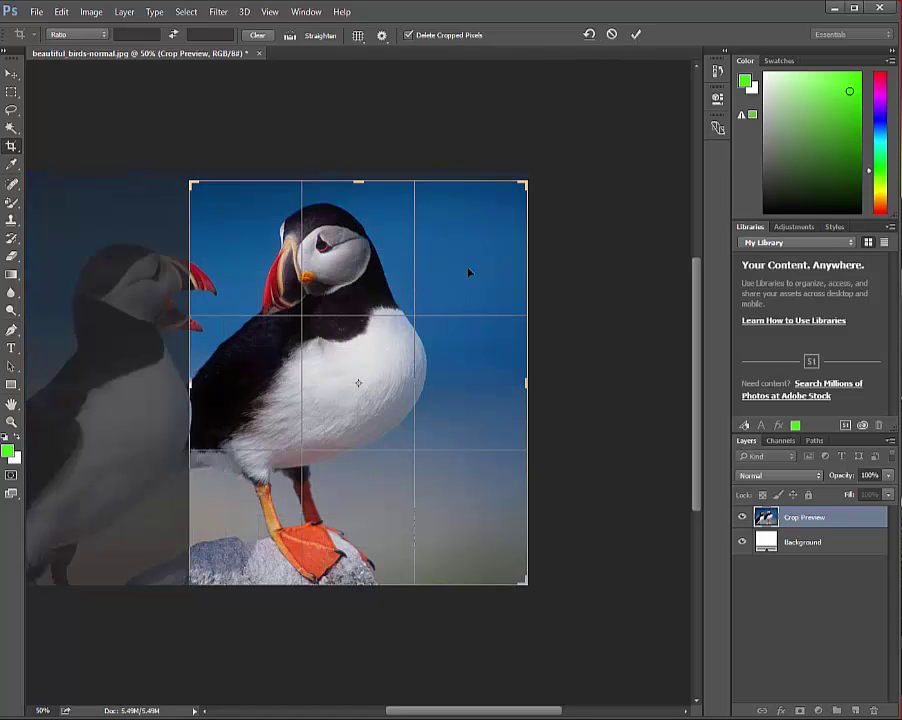
pyautogui.click(636, 36)
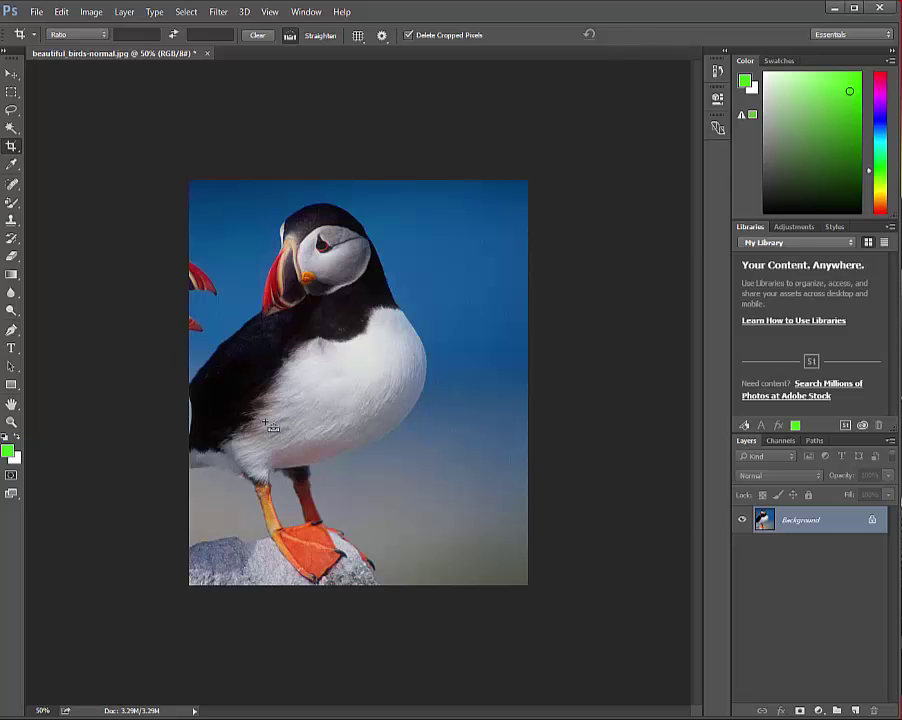
pyautogui.hotkey('ctrl', 'z')
# Sample the orange-red of the right puffin's foot as the foreground color with the Eyedropper tool
pyautogui.rightClick(12, 149)
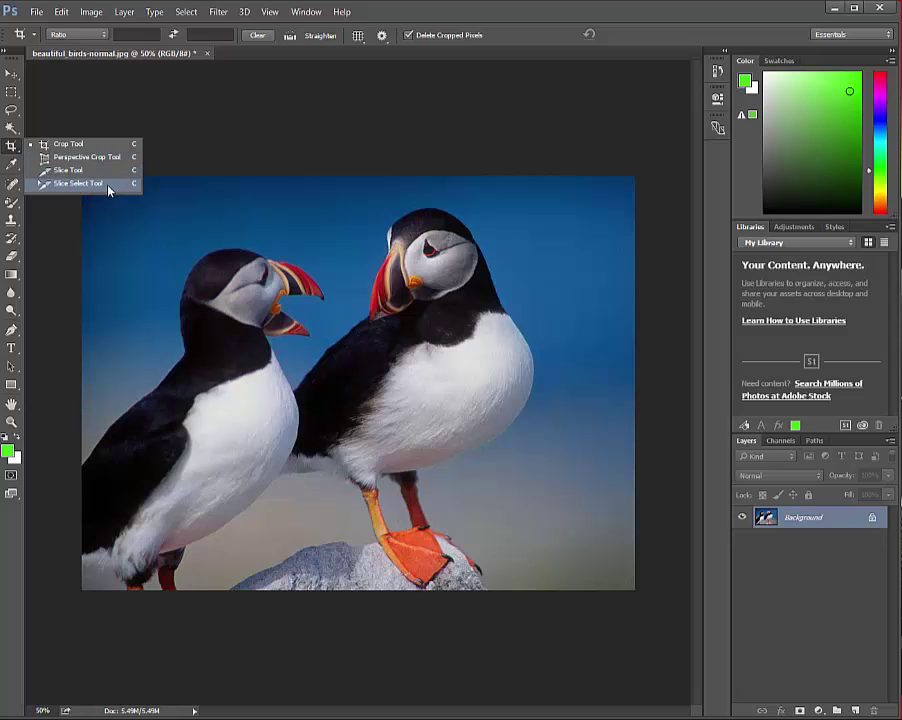
pyautogui.click(10, 166)
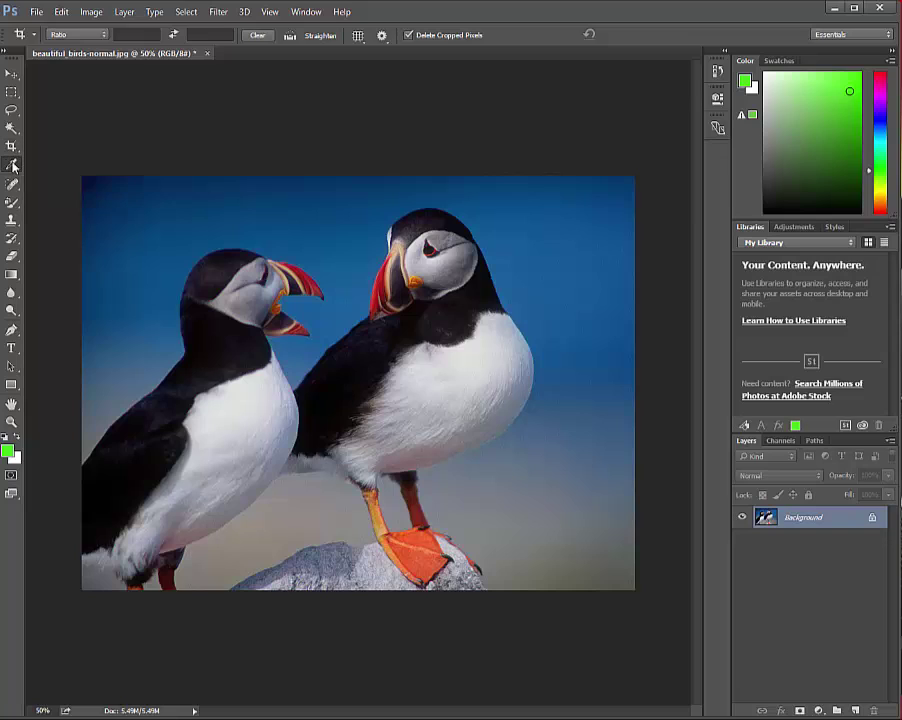
pyautogui.rightClick(11, 168)
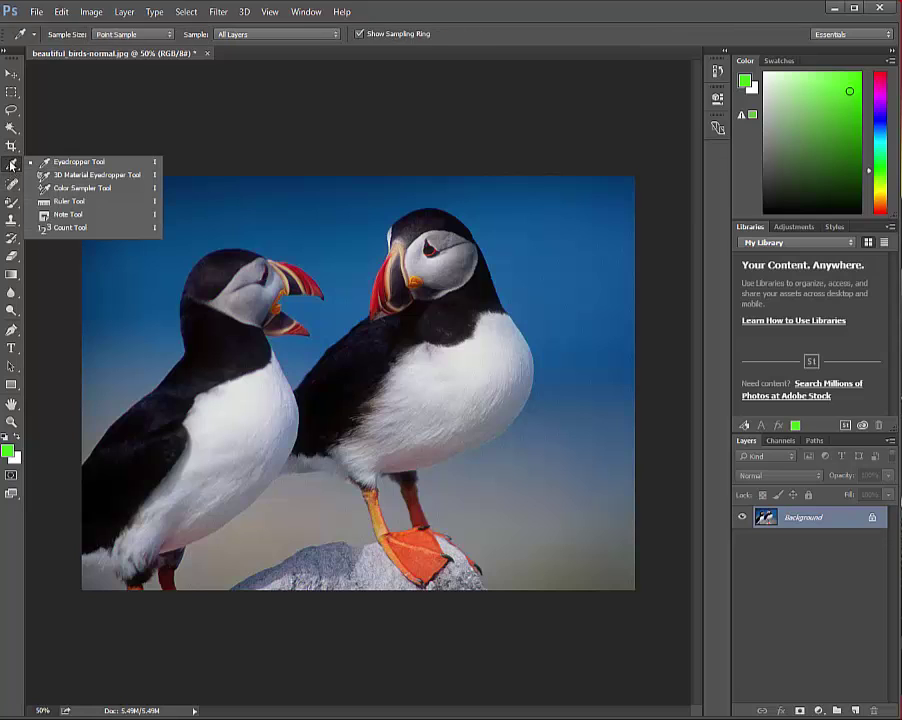
pyautogui.click(79, 169)
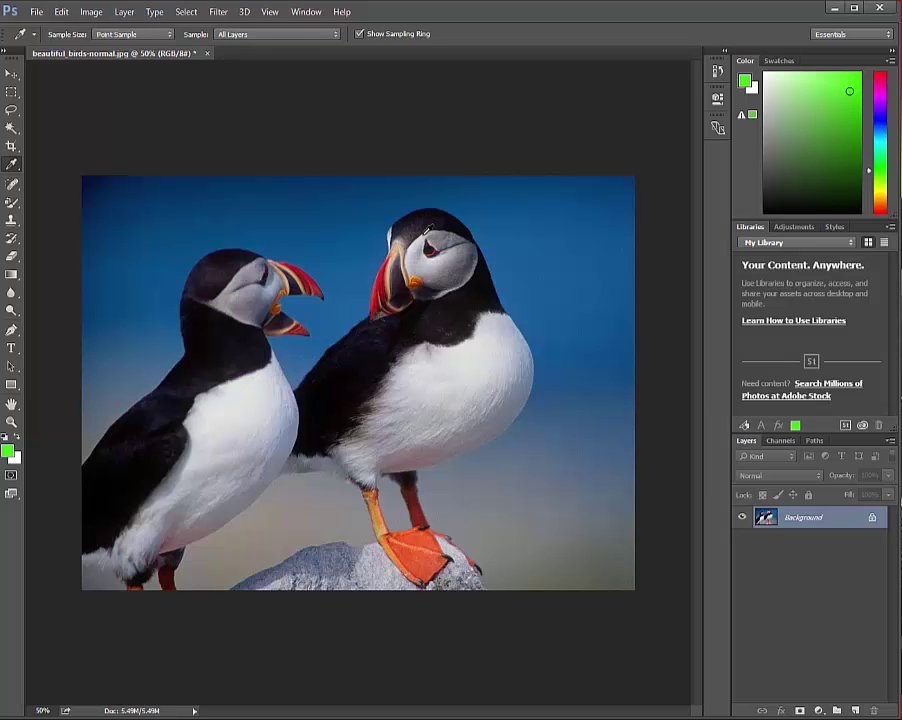
pyautogui.click(410, 546)
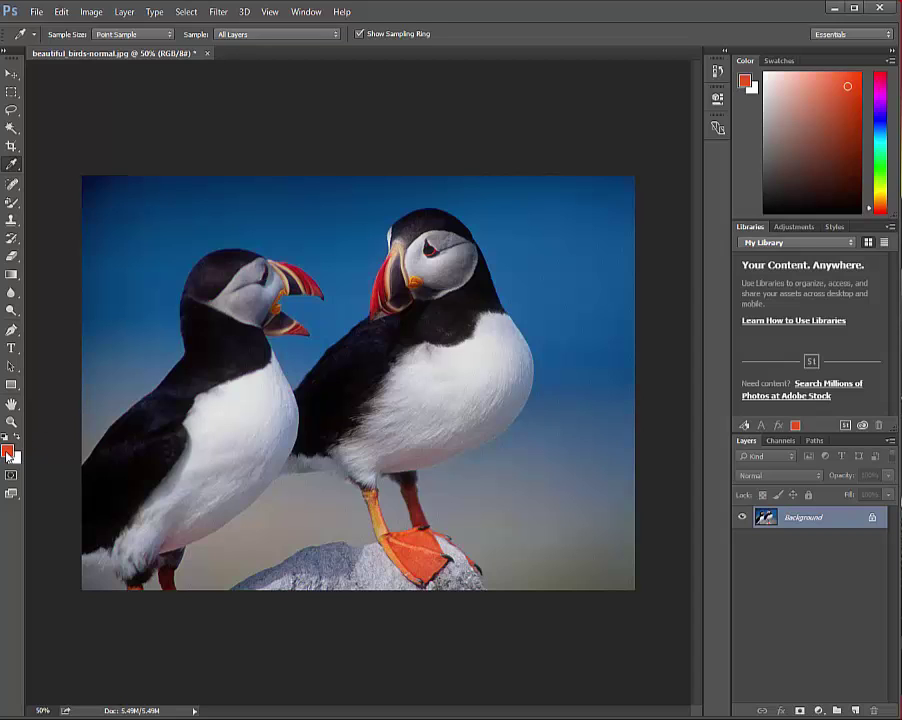
pyautogui.click(15, 188)
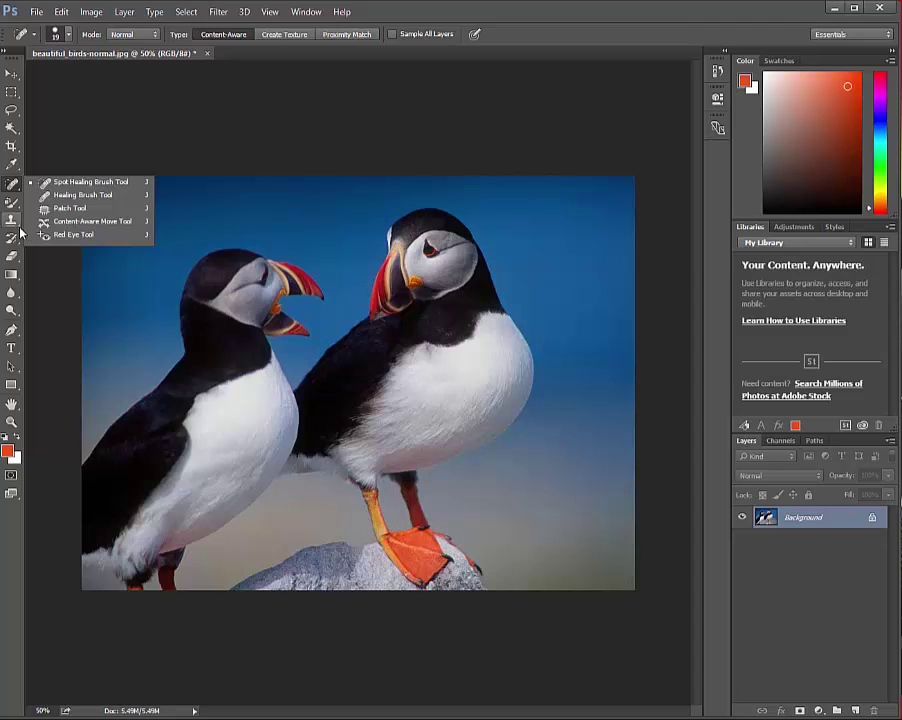
pyautogui.click(48, 183)
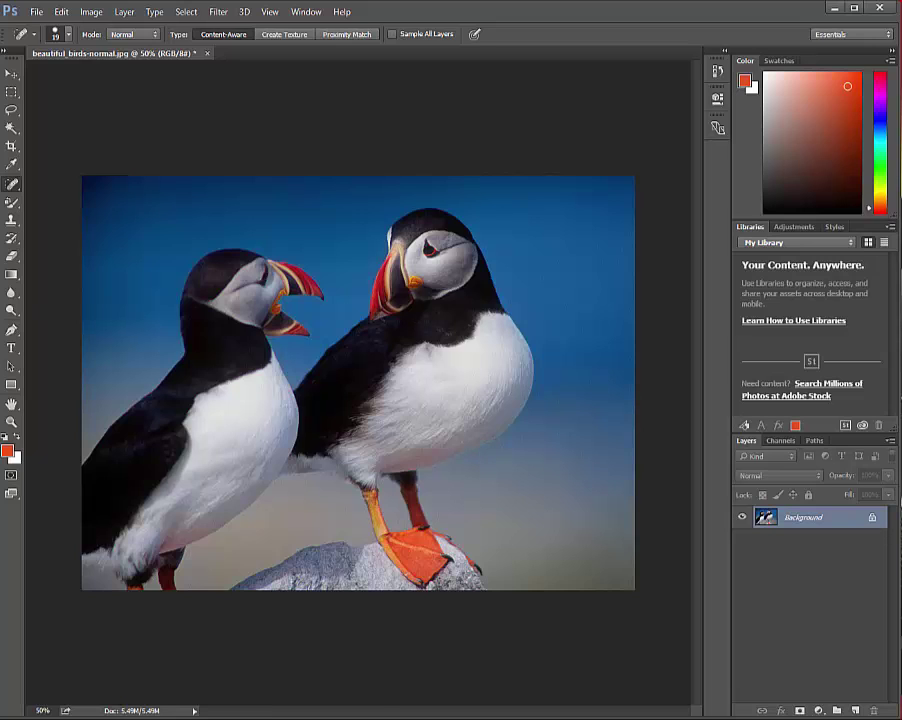
pyautogui.click(14, 130)
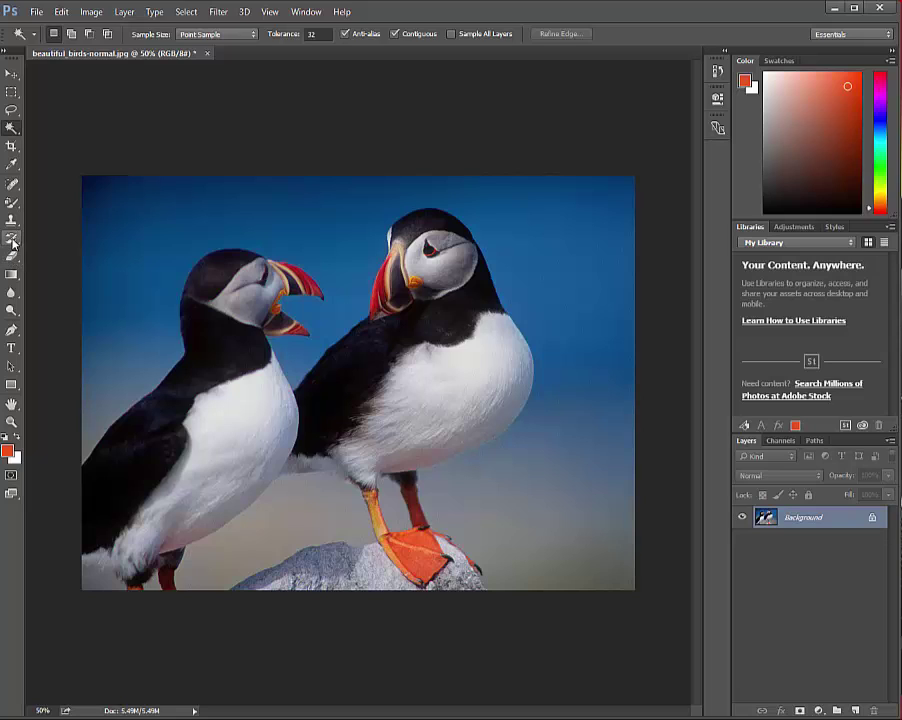
# Paint a patch of the right puffin's white chest orange-red using the Color Replacement tool with a 68 px brush
pyautogui.click(13, 204)
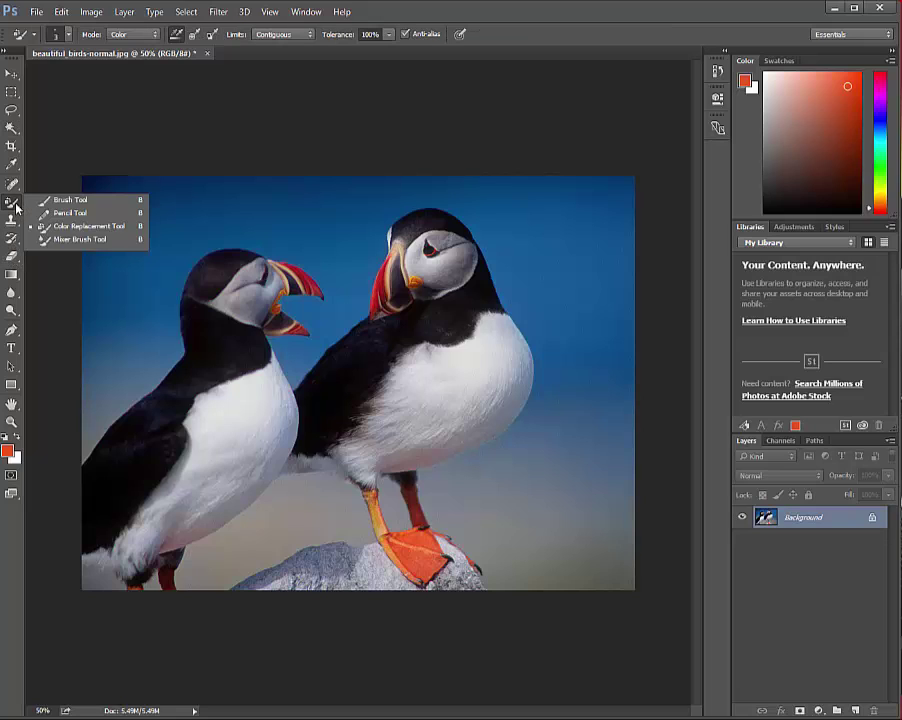
pyautogui.click(14, 205)
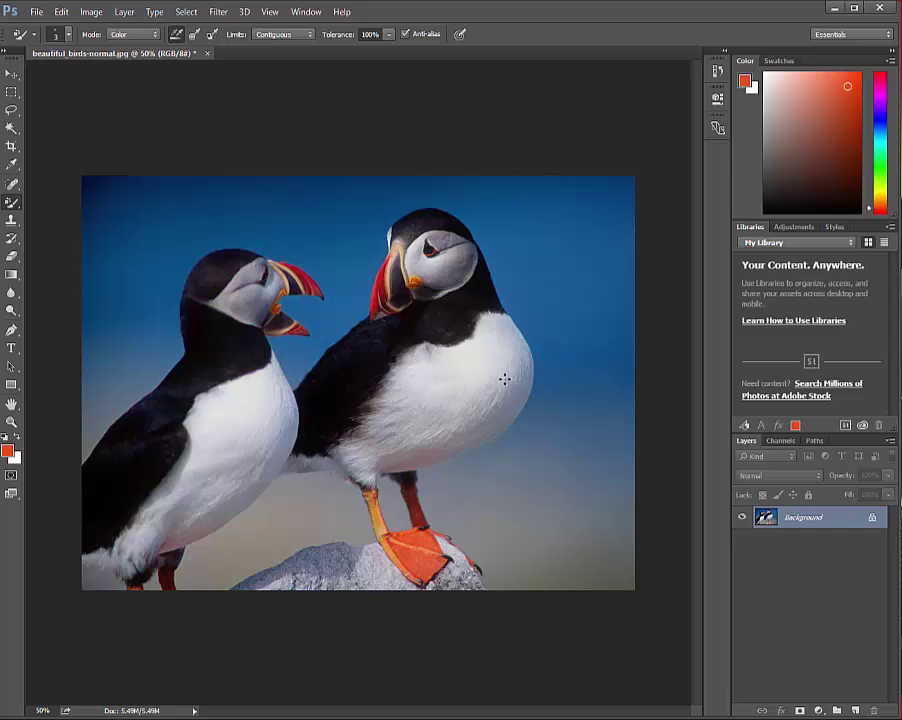
pyautogui.click(72, 36)
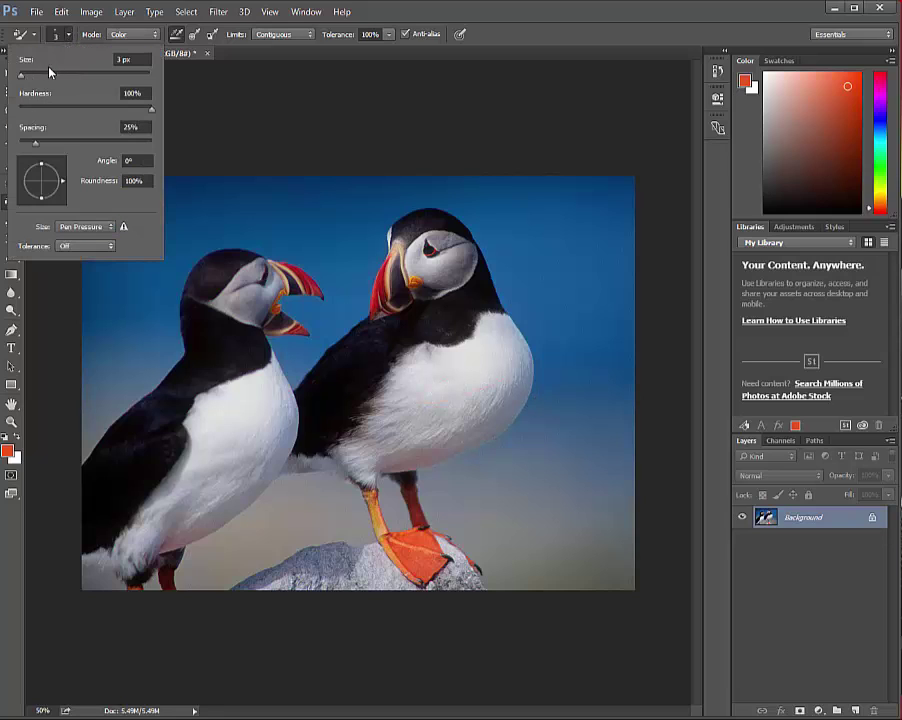
pyautogui.moveTo(48, 73); pyautogui.dragTo(62, 75)
pyautogui.click(436, 372)
pyautogui.moveTo(436, 378)
pyautogui.mouseDown()
pyautogui.moveTo(465, 405)
pyautogui.moveTo(411, 449)
pyautogui.moveTo(402, 446)
pyautogui.moveTo(476, 391)
pyautogui.moveTo(450, 380)
pyautogui.moveTo(435, 448)
pyautogui.moveTo(432, 384)
pyautogui.moveTo(415, 409)
pyautogui.mouseUp()
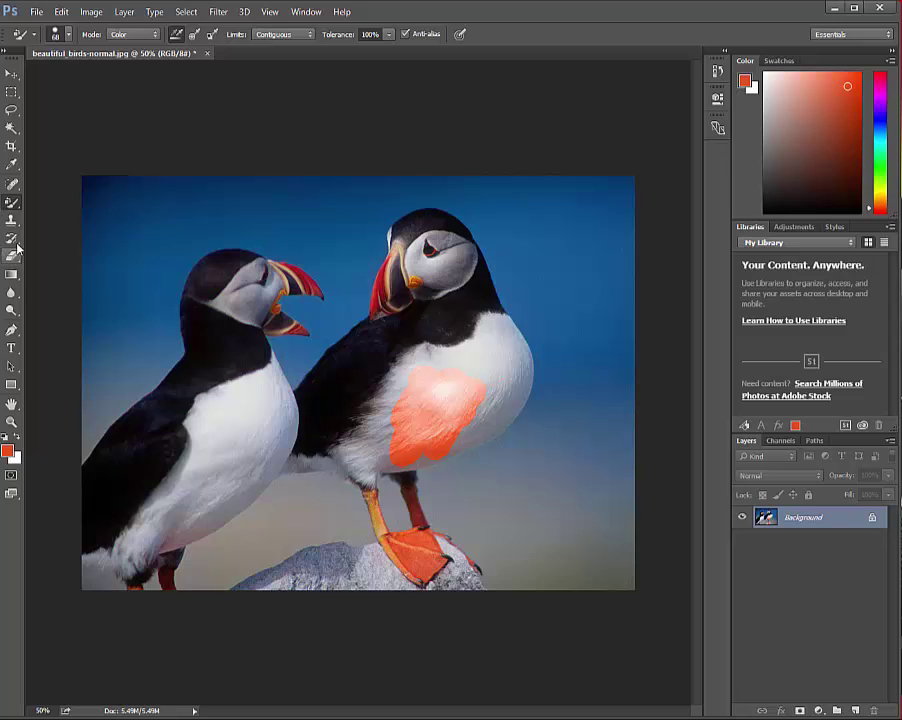
# Brush repeatedly over the orange-red patch on the right puffin's chest with the Spot Healing Brush in Content-Aware mode
pyautogui.click(12, 184)
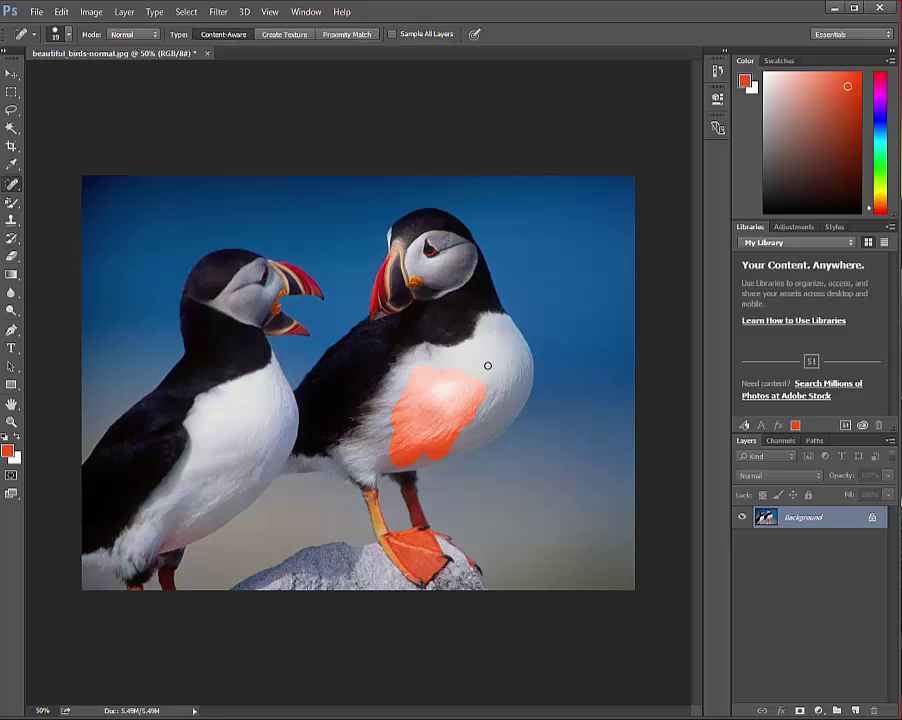
pyautogui.moveTo(486, 364); pyautogui.dragTo(420, 428)
pyautogui.moveTo(472, 372); pyautogui.dragTo(424, 440)
pyautogui.moveTo(478, 366); pyautogui.dragTo(440, 420)
pyautogui.moveTo(472, 348); pyautogui.dragTo(448, 425)
pyautogui.moveTo(474, 348); pyautogui.dragTo(447, 426)
pyautogui.moveTo(489, 358)
pyautogui.mouseDown()
pyautogui.moveTo(437, 430)
pyautogui.moveTo(488, 423)
pyautogui.moveTo(446, 396)
pyautogui.moveTo(443, 457)
pyautogui.mouseUp()
pyautogui.click(420, 458)
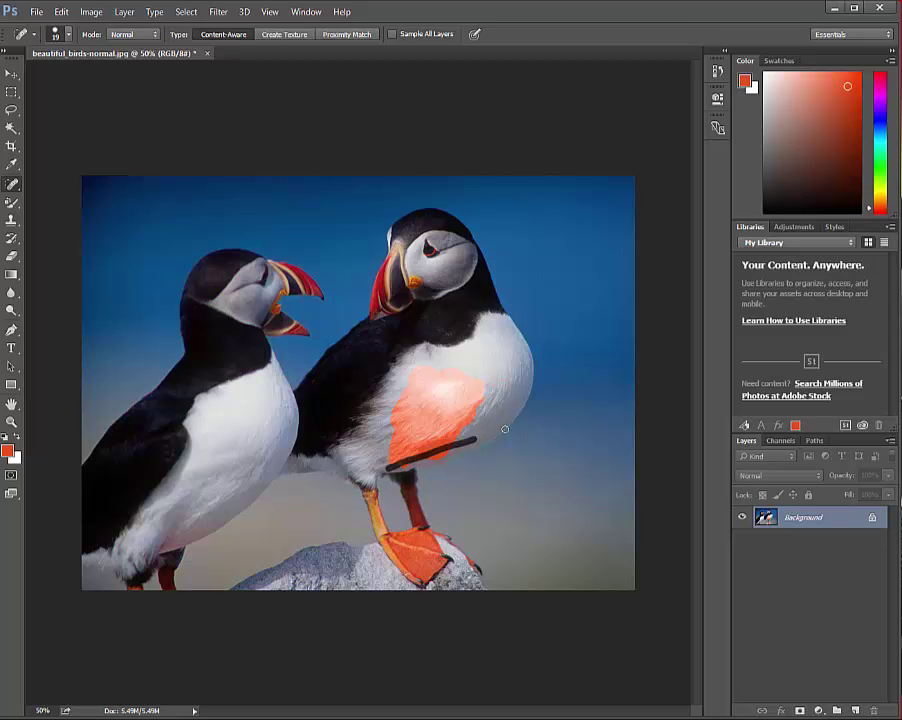
pyautogui.moveTo(505, 430); pyautogui.dragTo(394, 469)
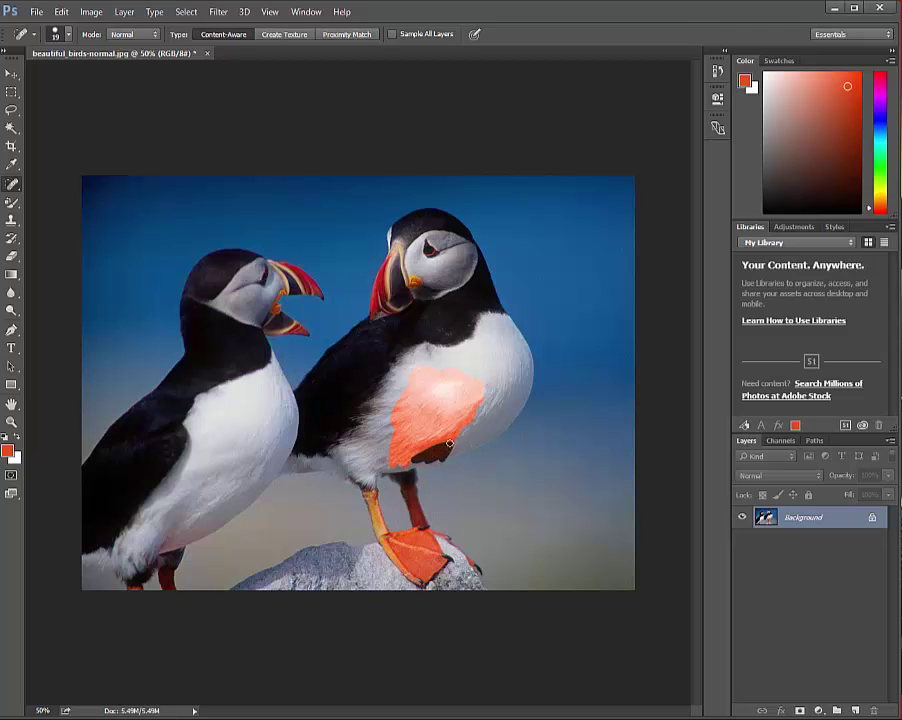
pyautogui.moveTo(469, 411)
pyautogui.mouseDown()
pyautogui.moveTo(487, 406)
pyautogui.moveTo(408, 461)
pyautogui.moveTo(470, 398)
pyautogui.moveTo(436, 445)
pyautogui.moveTo(481, 430)
pyautogui.mouseUp()
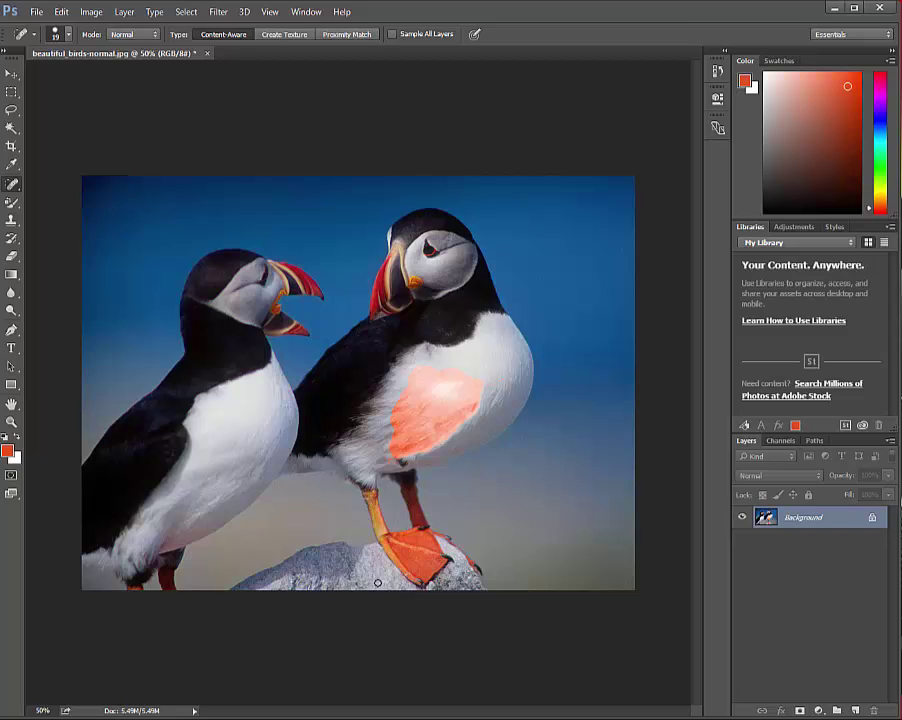
pyautogui.moveTo(426, 442); pyautogui.dragTo(402, 465)
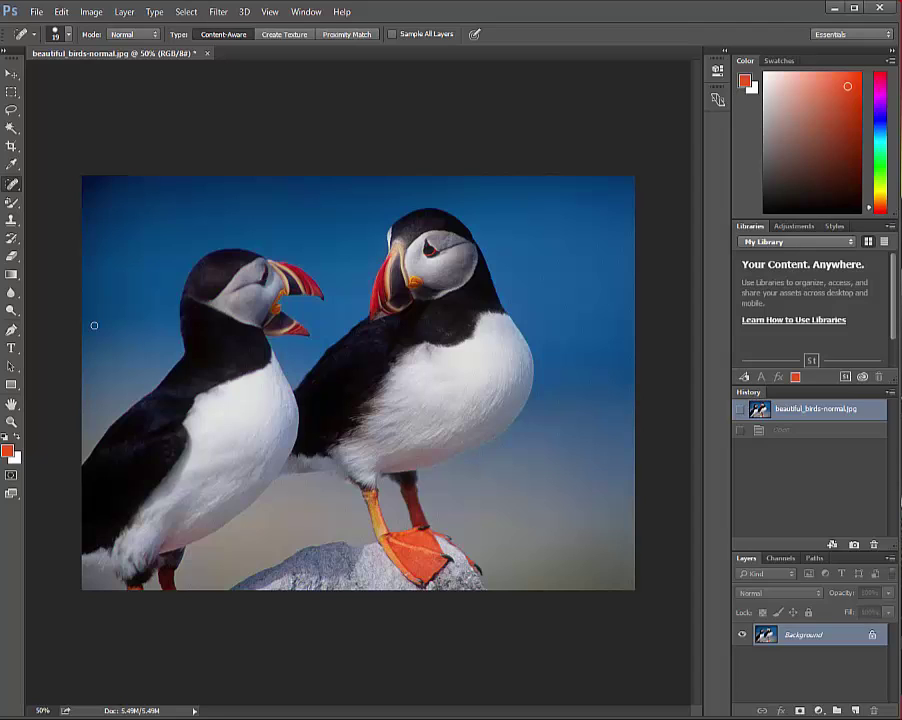
# Heal a spot beside the right puffin's beak with the Spot Healing Brush, and undo the last healing stroke
pyautogui.click(378, 292)
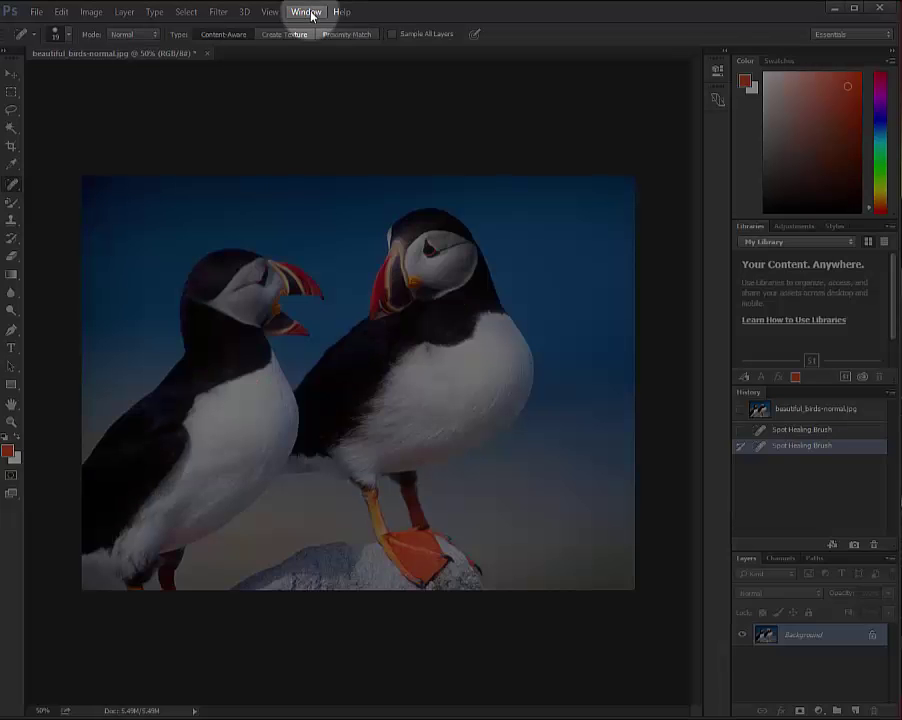
pyautogui.click(308, 12)
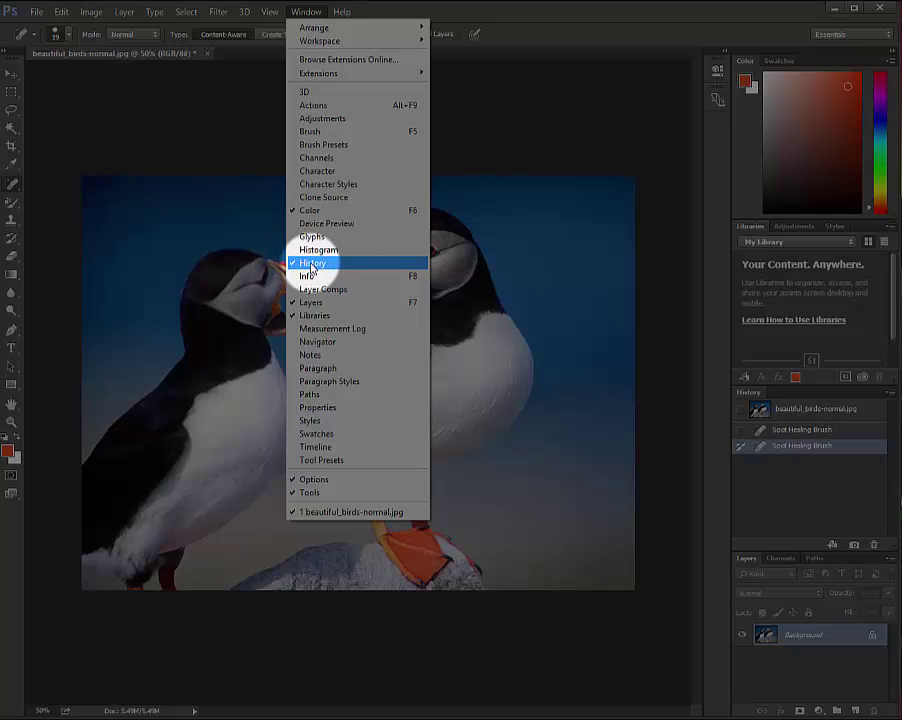
pyautogui.click(534, 257)
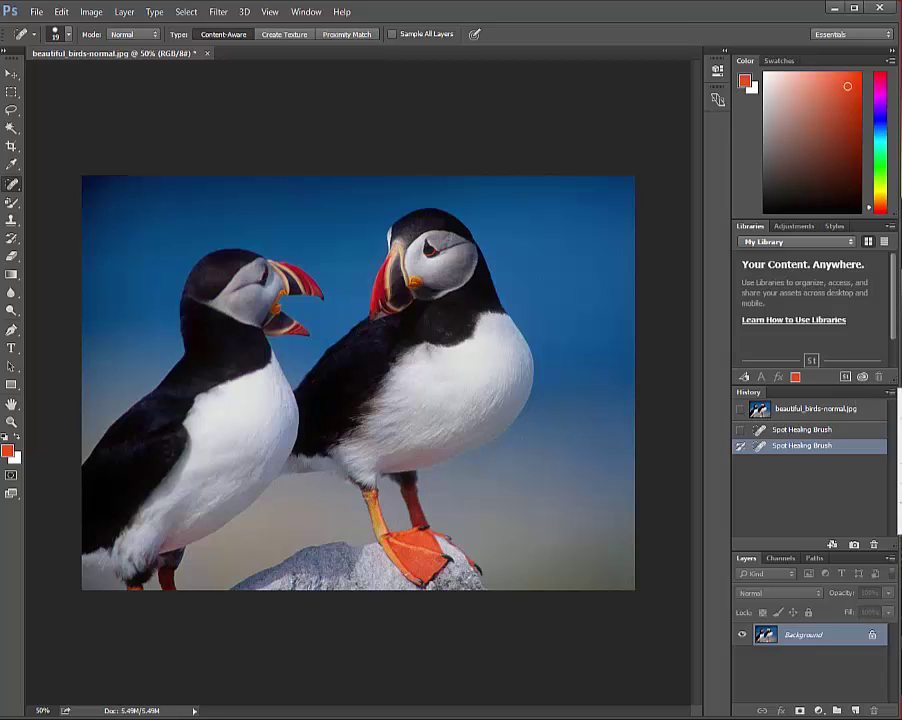
pyautogui.hotkey('ctrl', 'z')
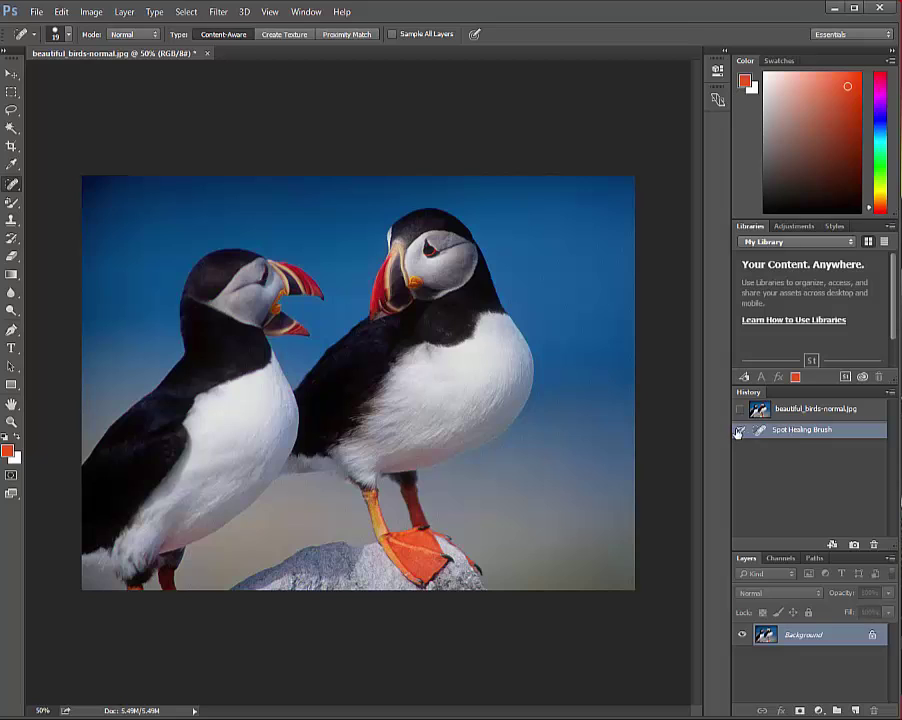
pyautogui.doubleClick(876, 393)
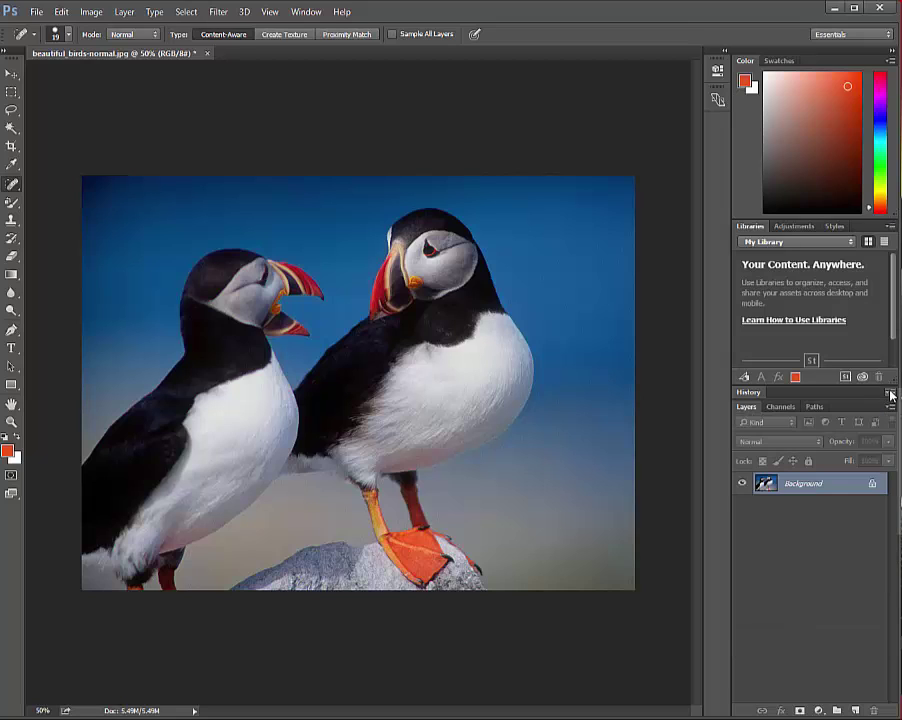
pyautogui.click(750, 393)
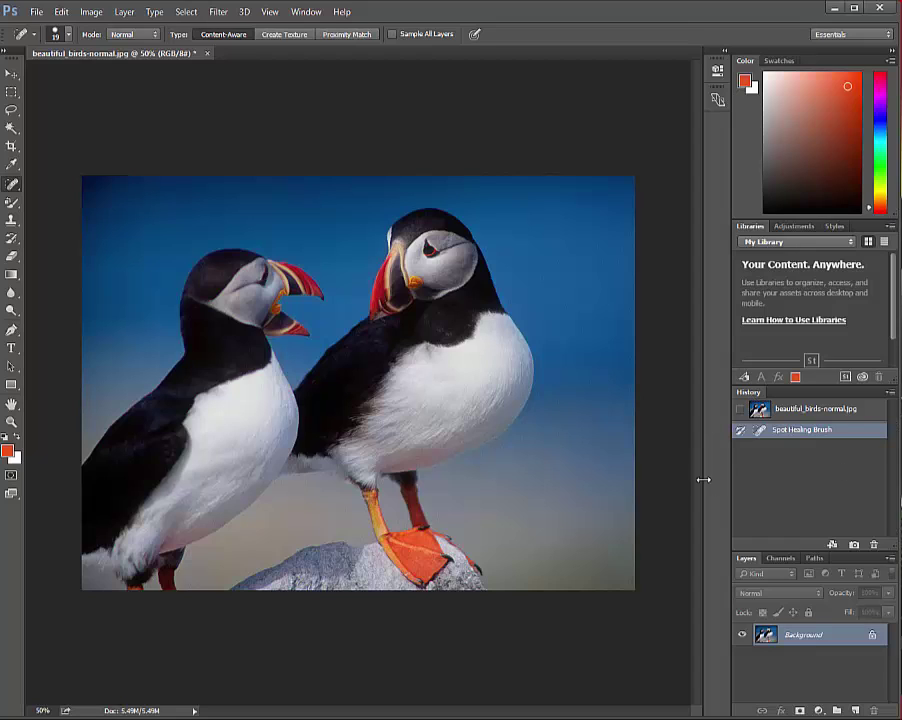
pyautogui.click(12, 204)
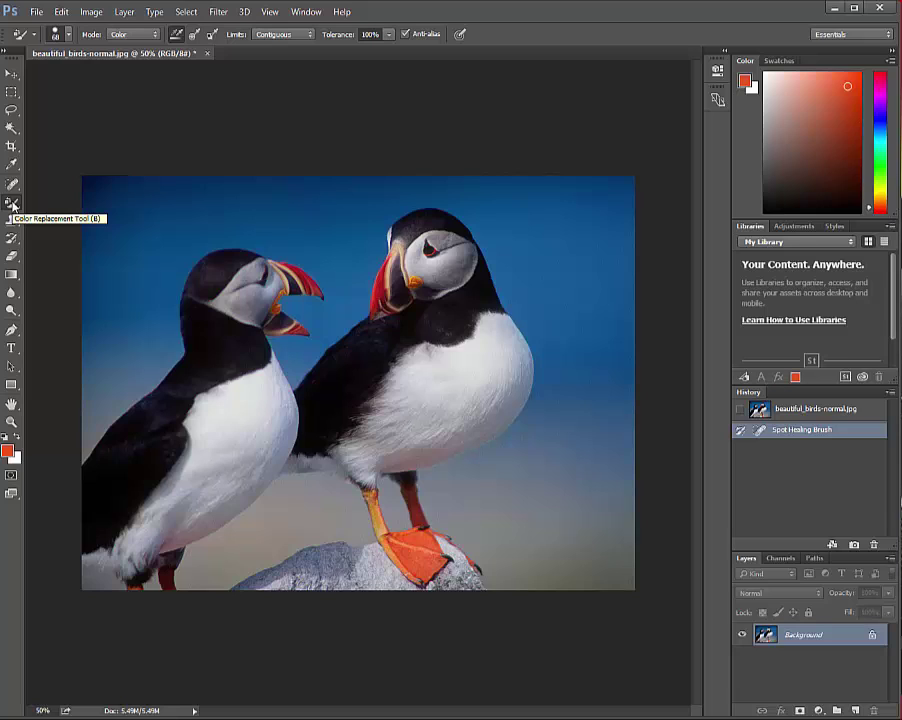
pyautogui.rightClick(12, 204)
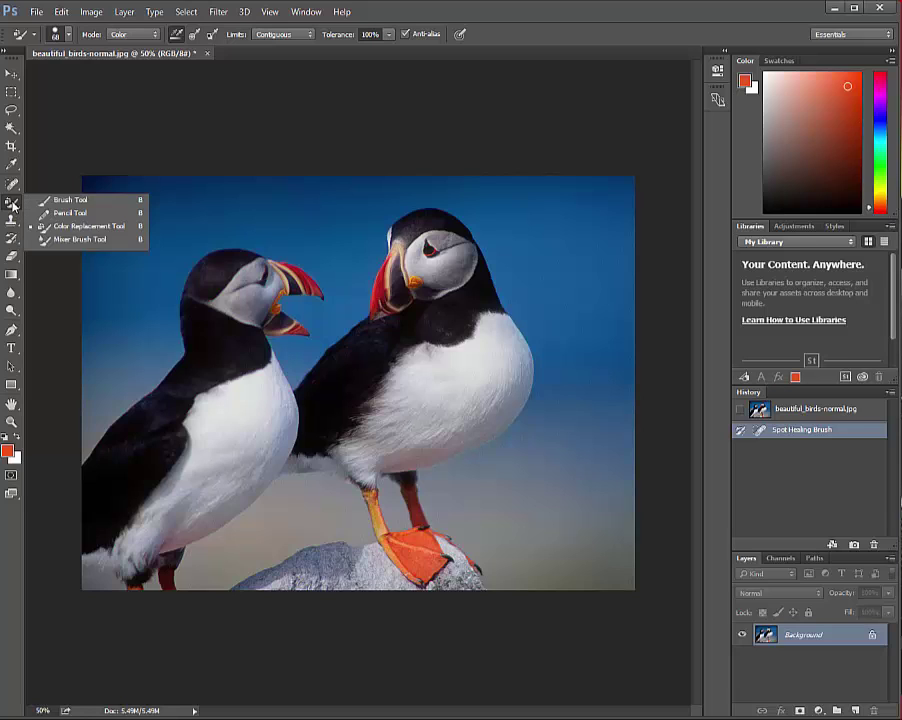
pyautogui.click(60, 226)
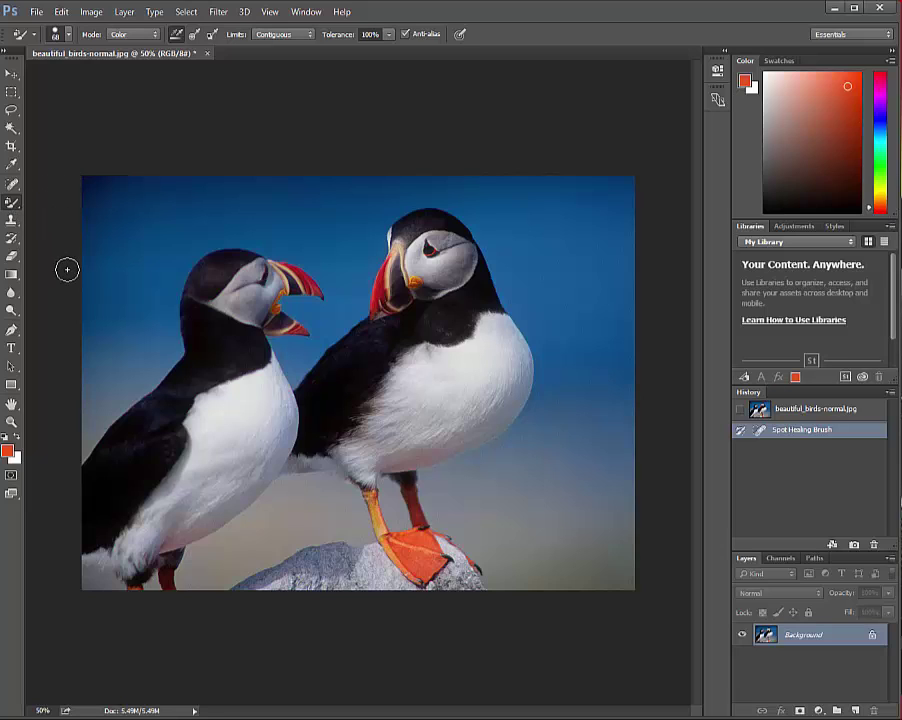
# Select the right puffin's whole white chest using the Quick Selection tool with a 51 px brush
pyautogui.click(17, 129)
pyautogui.click(70, 126)
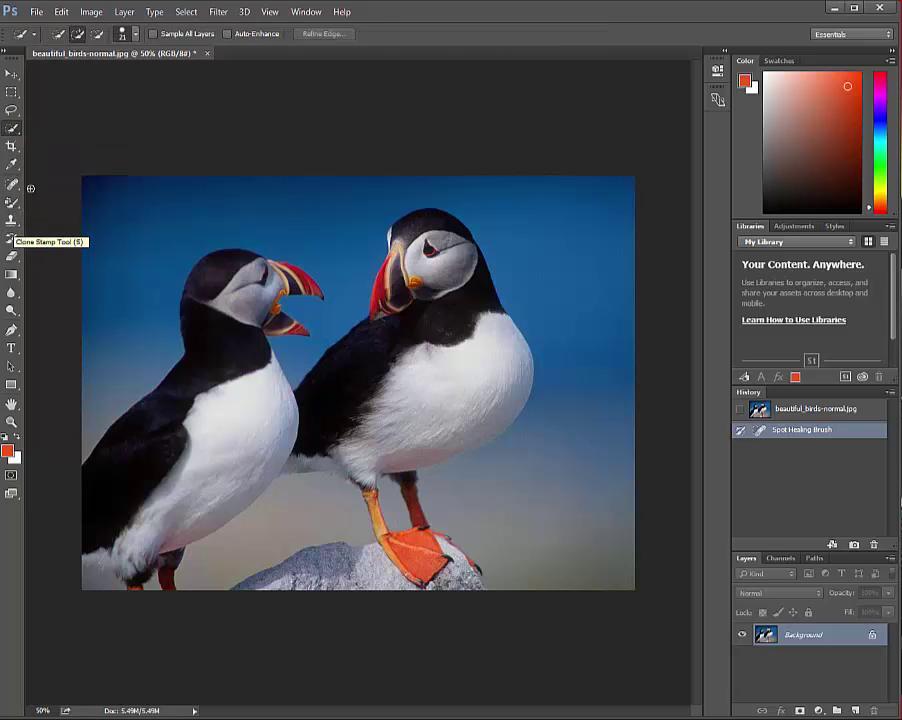
pyautogui.click(135, 33)
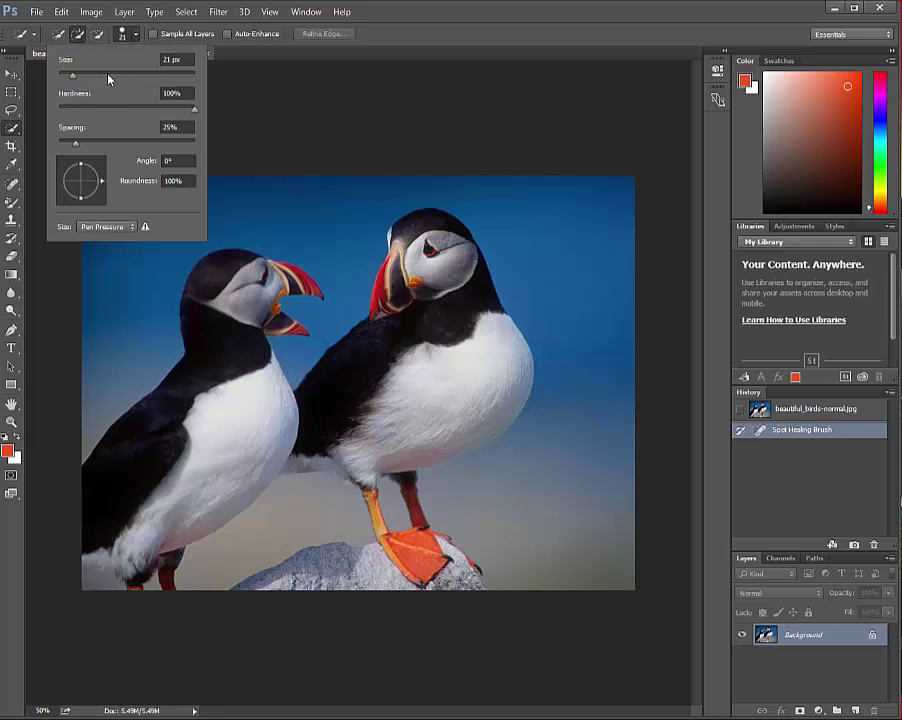
pyautogui.moveTo(72, 75); pyautogui.dragTo(93, 75)
pyautogui.click(434, 367)
pyautogui.moveTo(423, 370)
pyautogui.mouseDown()
pyautogui.moveTo(397, 415)
pyautogui.moveTo(364, 445)
pyautogui.mouseUp()
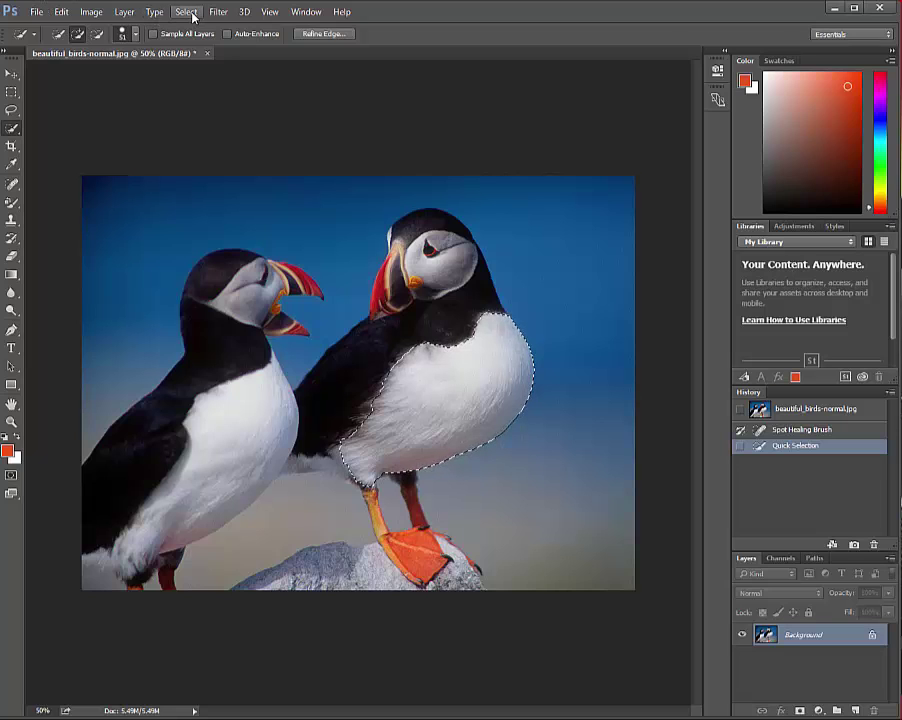
# Copy the selected white chest of the right puffin onto a new layer with Layer Via Copy
pyautogui.click(124, 12)
pyautogui.moveTo(179, 28)
pyautogui.click(345, 124)
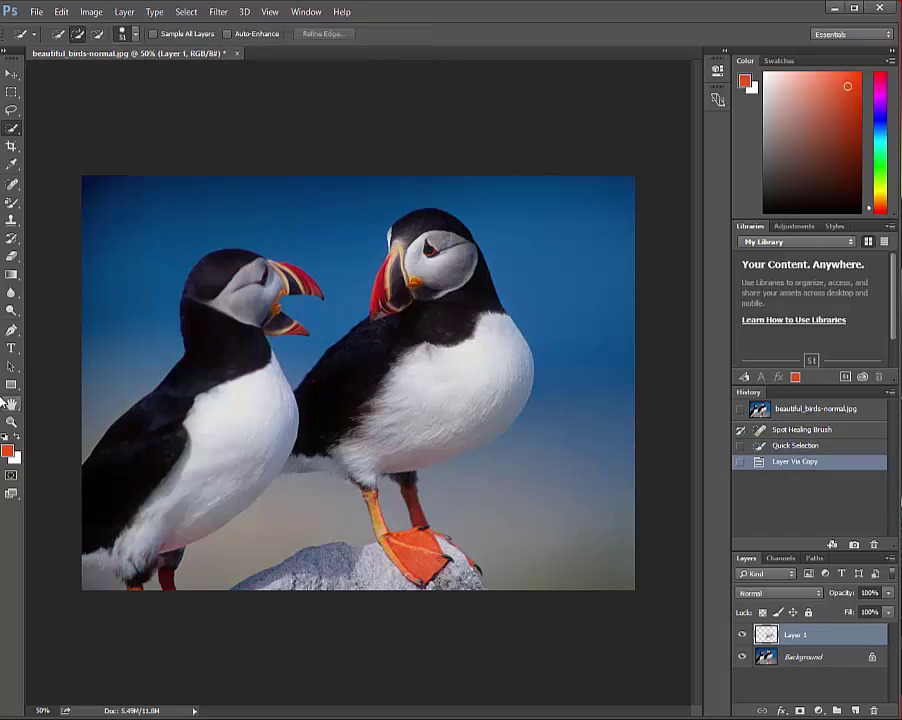
# Sample colors from the right puffin's eye and the left puffin's red beak with the Eyedropper
pyautogui.press('b')
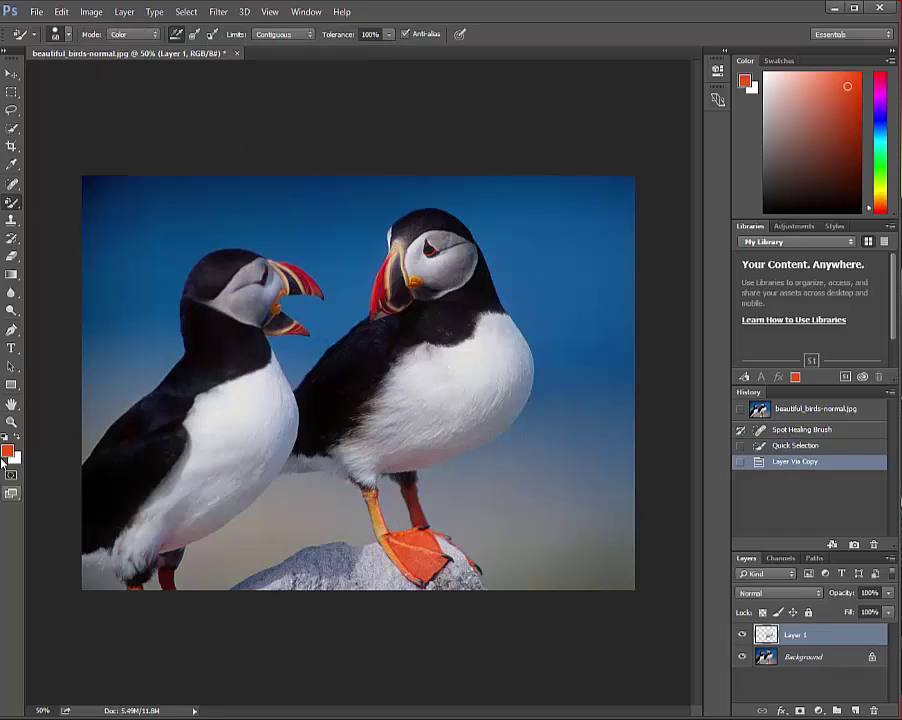
pyautogui.click(17, 166)
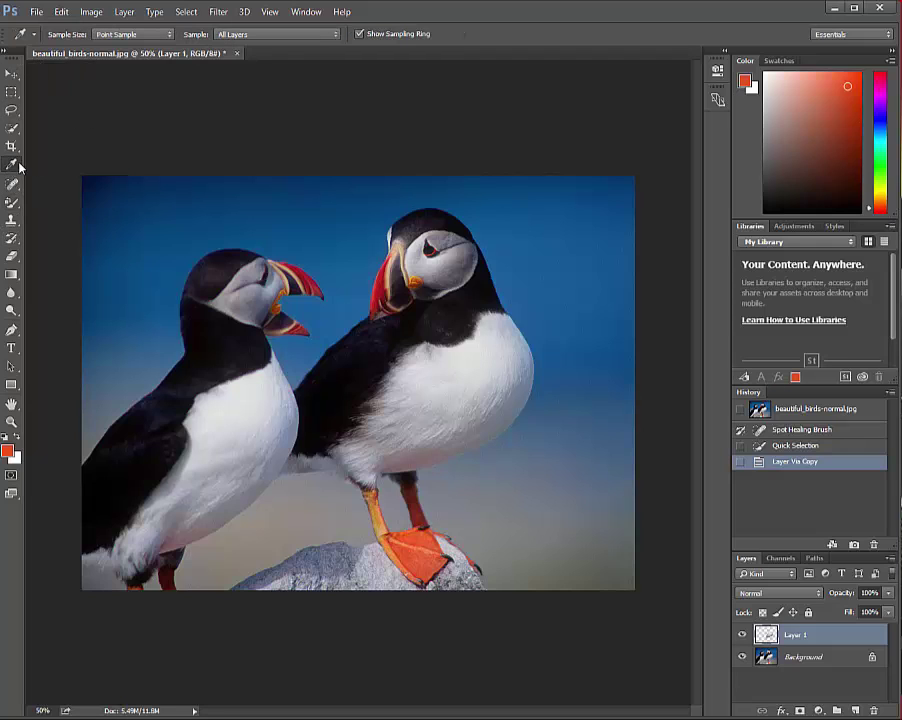
pyautogui.click(433, 248)
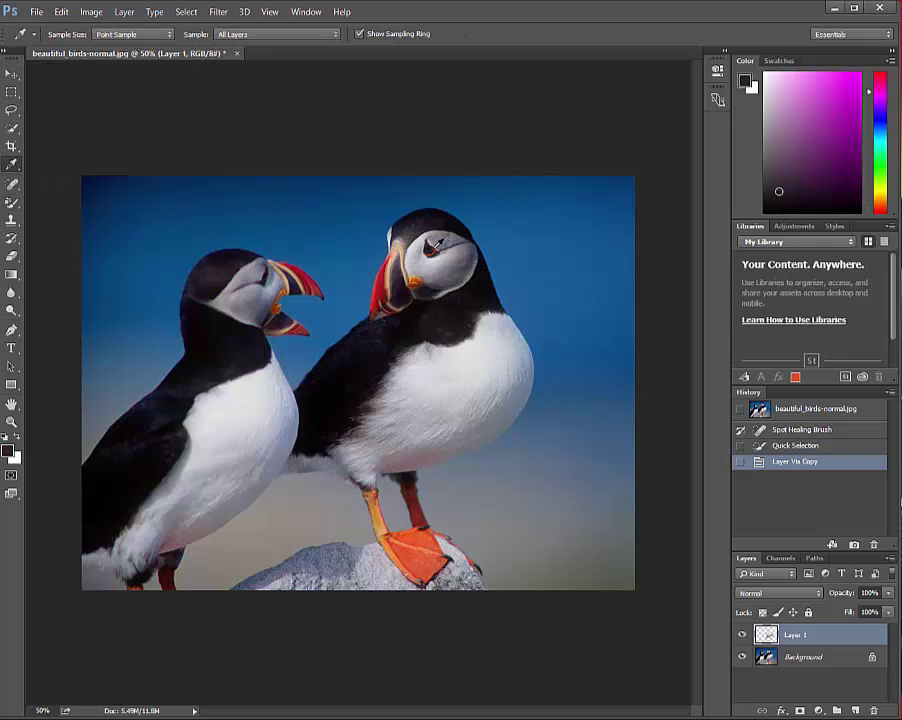
pyautogui.moveTo(433, 243); pyautogui.dragTo(312, 270)
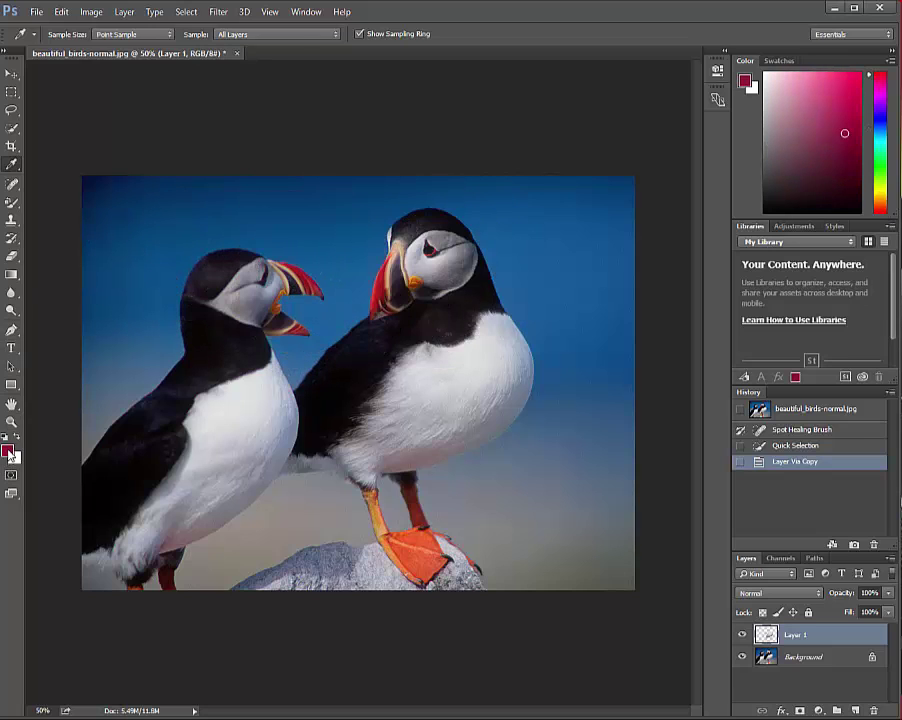
# Set the foreground color to bright green (#59ff08) in the Color Picker
pyautogui.click(8, 451)
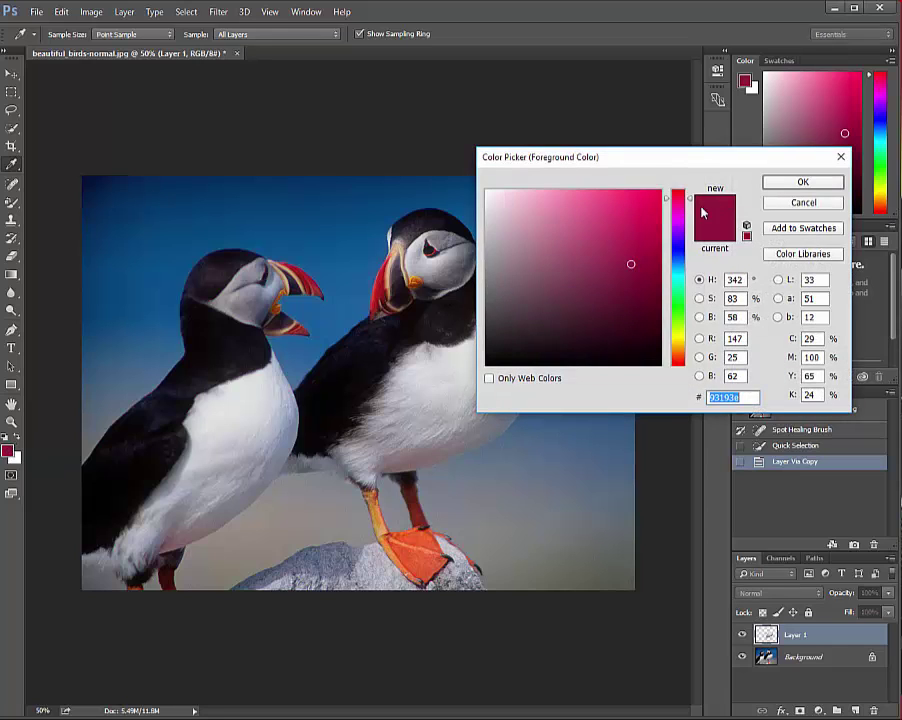
pyautogui.moveTo(688, 202); pyautogui.dragTo(687, 320)
pyautogui.moveTo(633, 240)
pyautogui.mouseDown()
pyautogui.moveTo(652, 207)
pyautogui.moveTo(656, 155)
pyautogui.mouseUp()
pyautogui.click(801, 184)
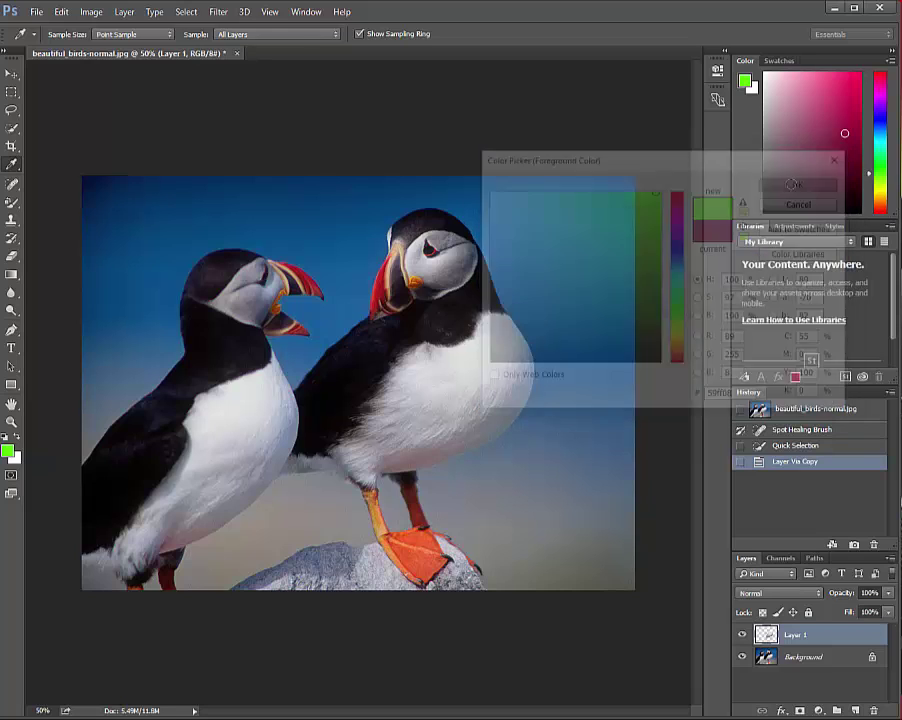
# Paint the right puffin's copied chest bright green on Layer 1 using the Color Replacement tool with a 68 px brush
pyautogui.click(12, 206)
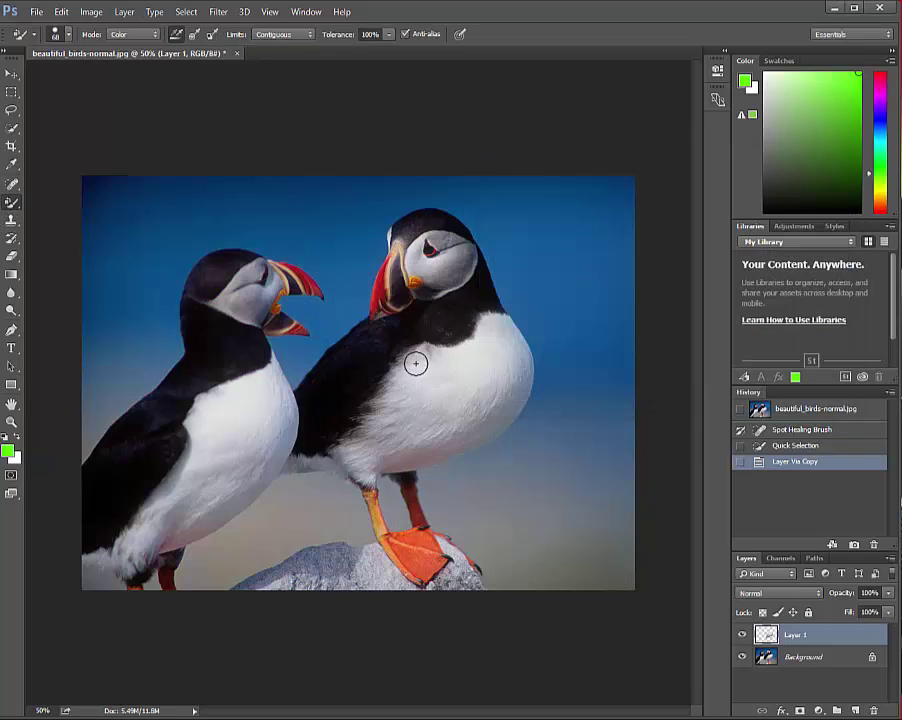
pyautogui.moveTo(419, 360)
pyautogui.mouseDown()
pyautogui.moveTo(382, 419)
pyautogui.moveTo(399, 380)
pyautogui.moveTo(333, 453)
pyautogui.moveTo(361, 477)
pyautogui.moveTo(410, 389)
pyautogui.moveTo(363, 450)
pyautogui.moveTo(425, 422)
pyautogui.moveTo(375, 453)
pyautogui.moveTo(411, 452)
pyautogui.moveTo(386, 460)
pyautogui.moveTo(443, 444)
pyautogui.moveTo(394, 463)
pyautogui.moveTo(410, 460)
pyautogui.moveTo(468, 426)
pyautogui.moveTo(428, 461)
pyautogui.moveTo(511, 410)
pyautogui.moveTo(529, 362)
pyautogui.moveTo(510, 314)
pyautogui.moveTo(495, 317)
pyautogui.moveTo(514, 332)
pyautogui.moveTo(495, 322)
pyautogui.moveTo(455, 400)
pyautogui.mouseUp()
pyautogui.moveTo(455, 400); pyautogui.dragTo(340, 465)
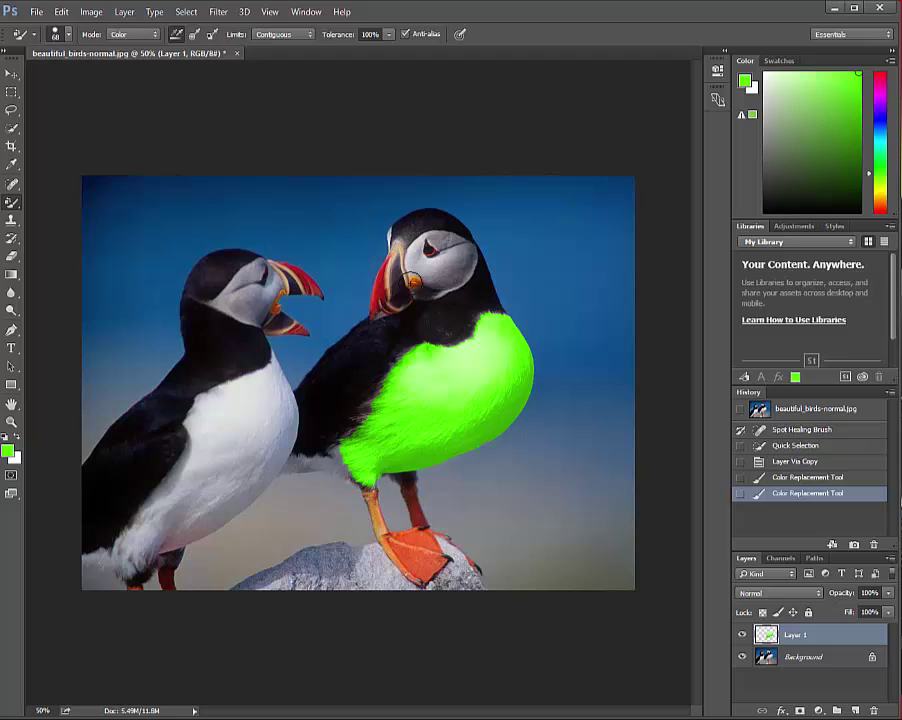
pyautogui.click(673, 432)
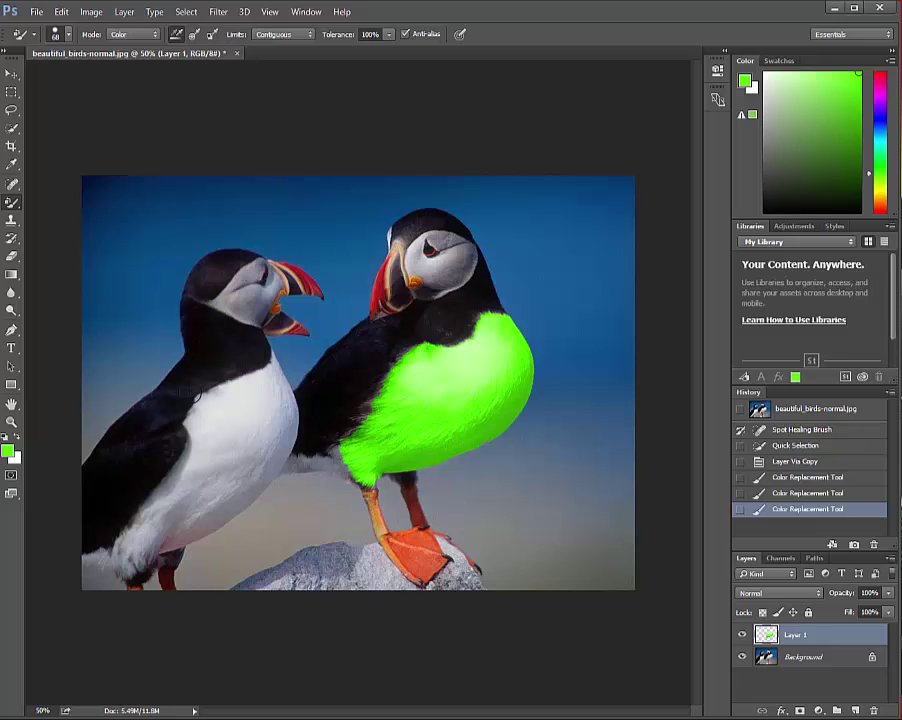
pyautogui.click(195, 257)
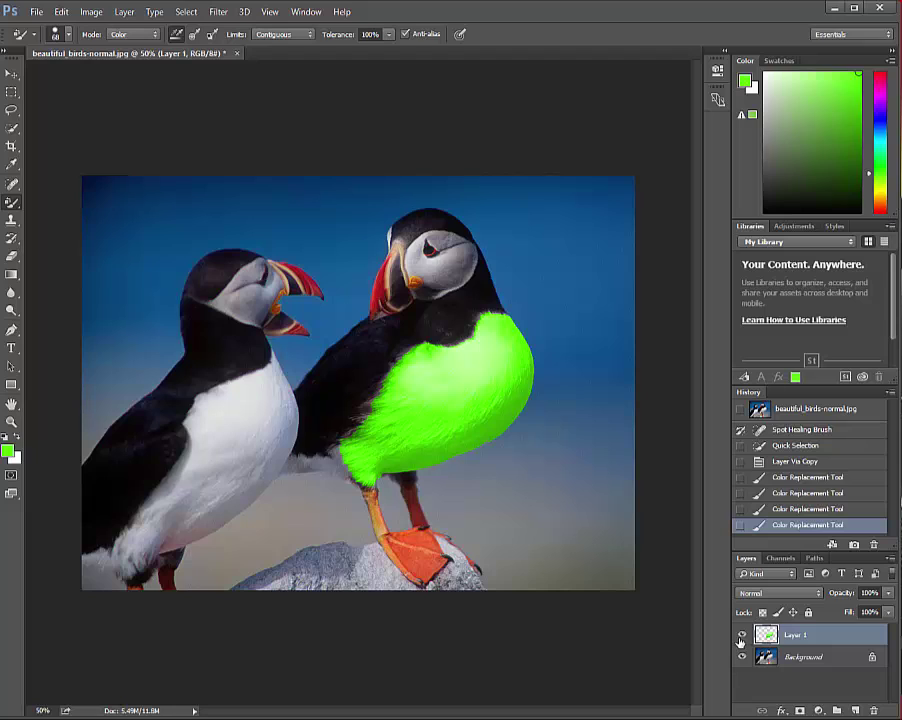
# Hide and show Layer 1 to compare the green chest with the original, and brush over the left puffin's head
pyautogui.click(741, 637)
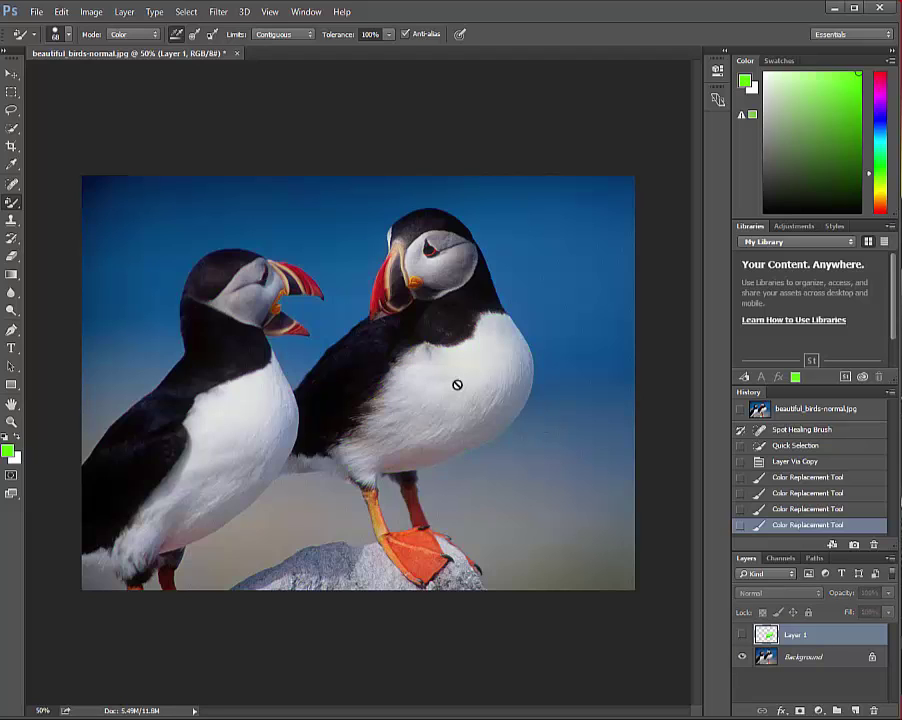
pyautogui.click(743, 636)
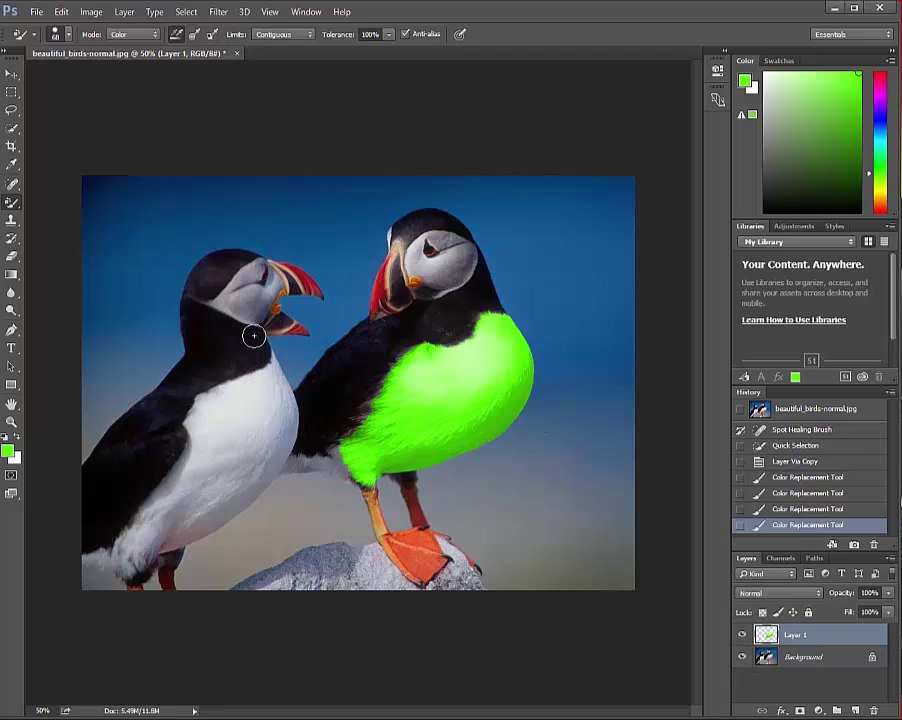
pyautogui.click(225, 250)
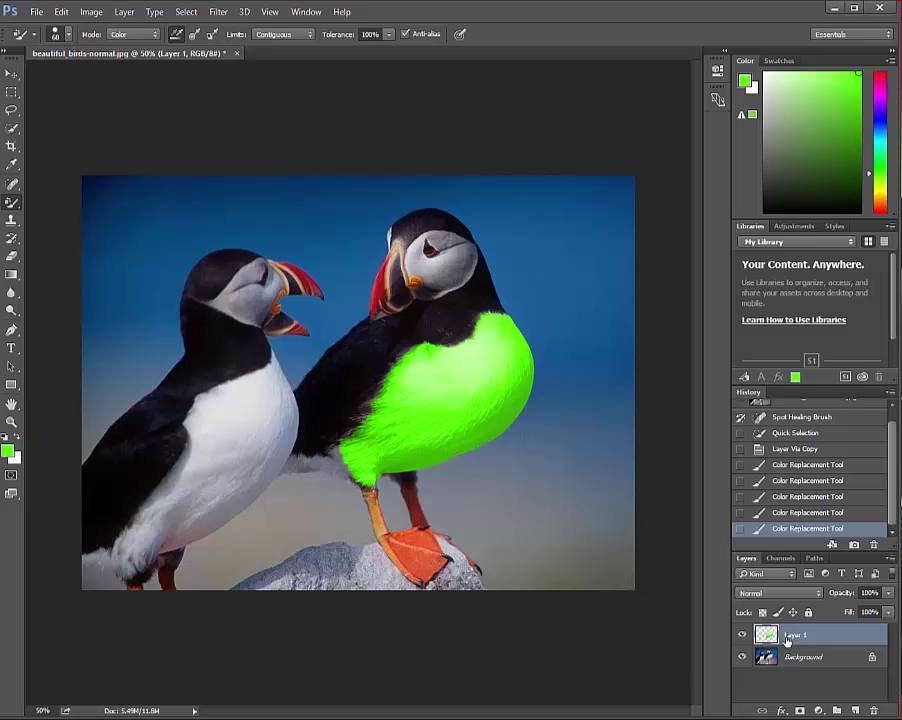
# Delete Layer 1 containing the green chest
pyautogui.rightClick(787, 640)
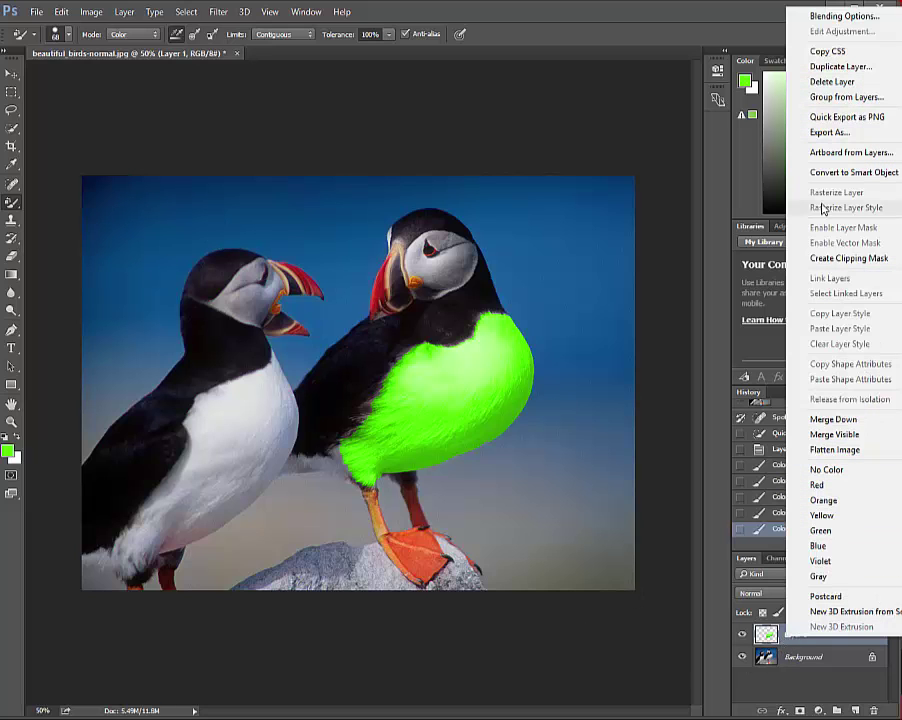
pyautogui.click(832, 81)
pyautogui.click(400, 282)
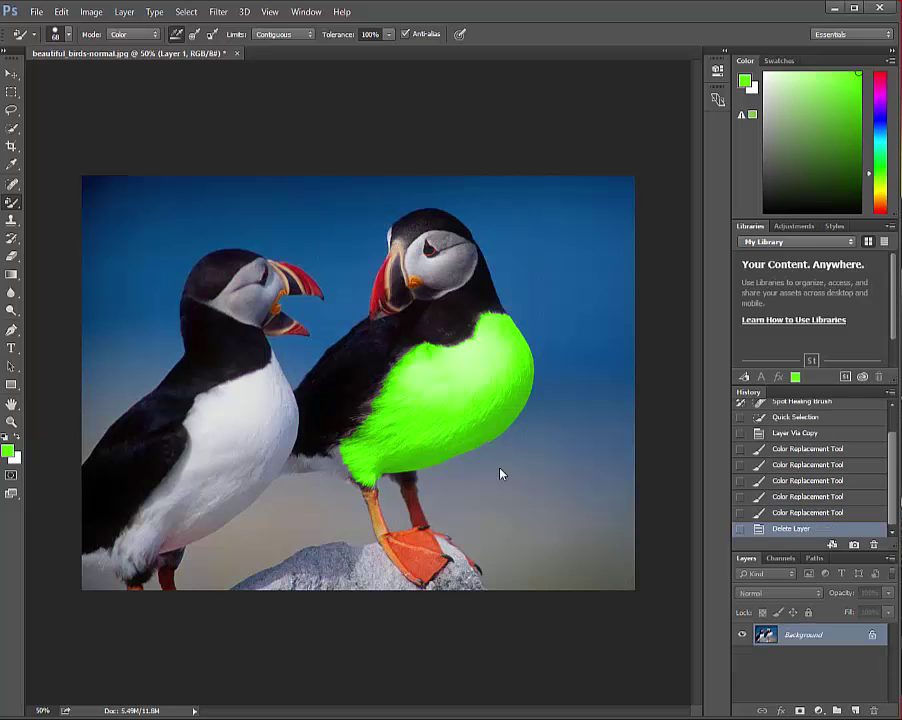
# Paint green over the puffins and sky on the Background layer with the Color Replacement tool, and revert to the Spot Healing Brush history state
pyautogui.moveTo(393, 431)
pyautogui.mouseDown()
pyautogui.moveTo(419, 373)
pyautogui.moveTo(349, 260)
pyautogui.moveTo(331, 260)
pyautogui.moveTo(357, 236)
pyautogui.moveTo(508, 232)
pyautogui.moveTo(444, 207)
pyautogui.moveTo(427, 189)
pyautogui.moveTo(384, 198)
pyautogui.moveTo(266, 314)
pyautogui.moveTo(276, 372)
pyautogui.mouseUp()
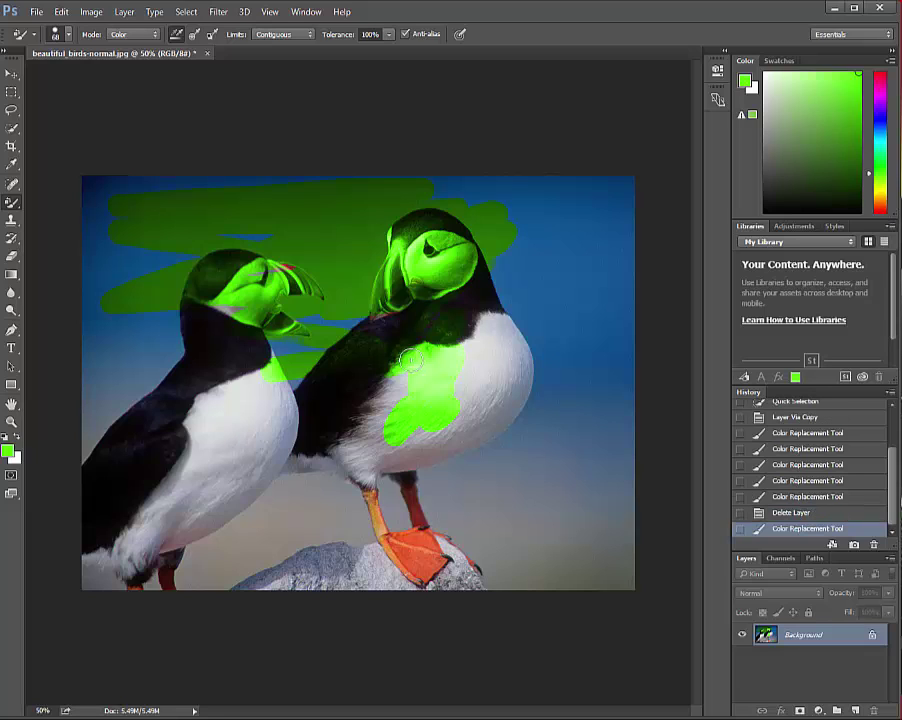
pyautogui.hotkey('ctrl', 'z')
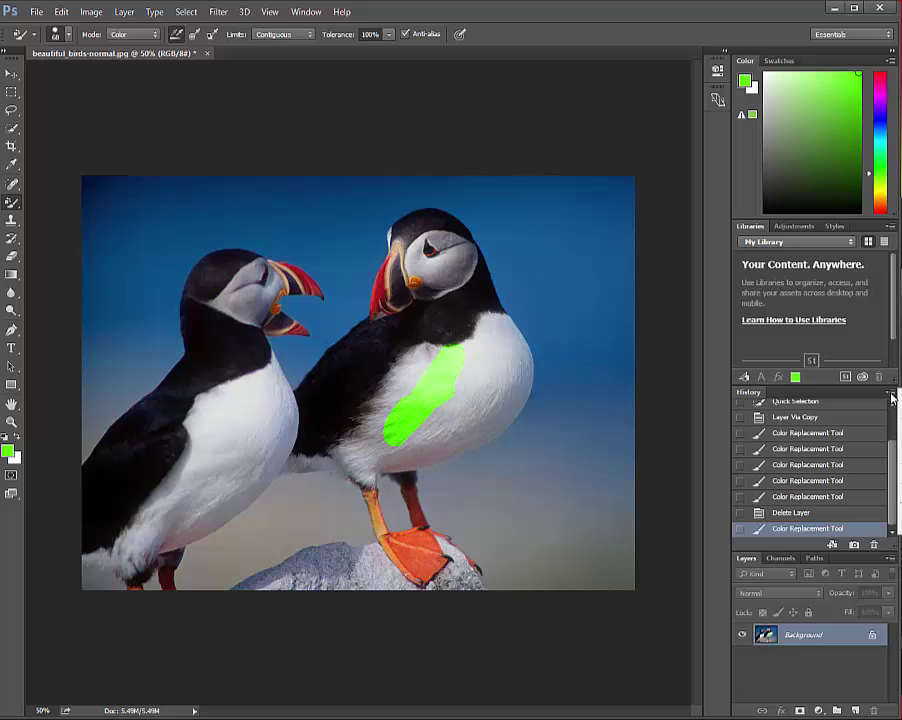
pyautogui.click(900, 455)
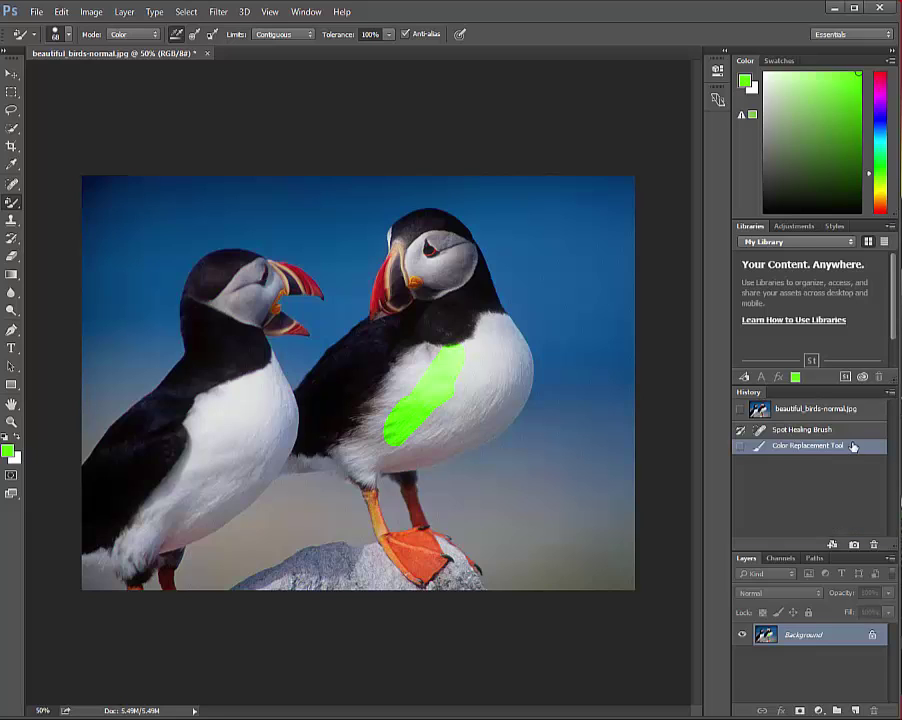
pyautogui.hotkey('ctrl', 'z')
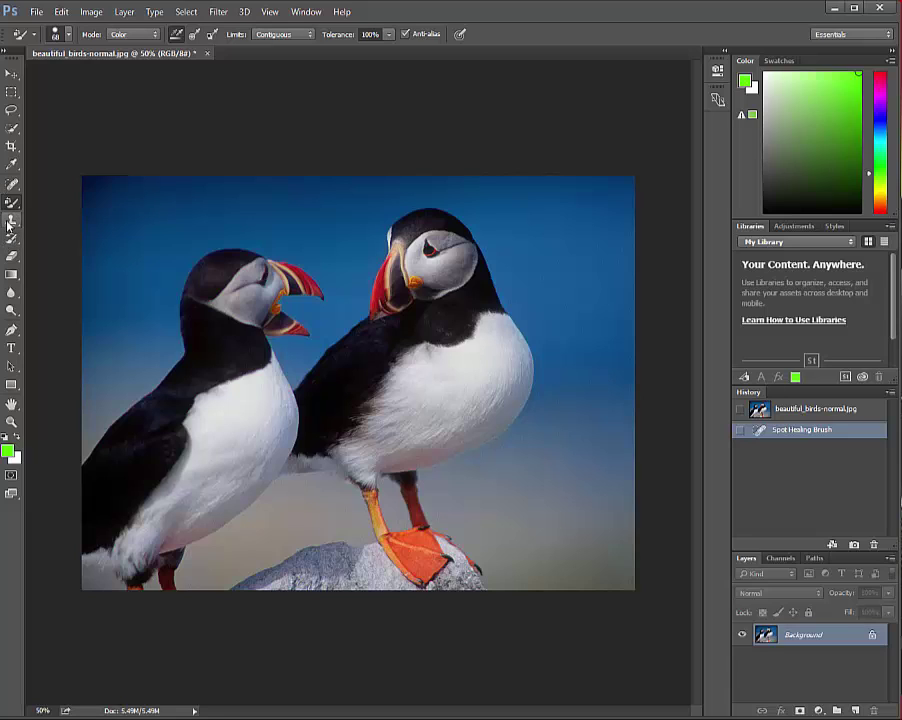
# Activate the Clone Stamp tool and try to stamp on the photo with a 21 px brush without defining a source point
pyautogui.moveTo(11, 219); pyautogui.dragTo(41, 221)
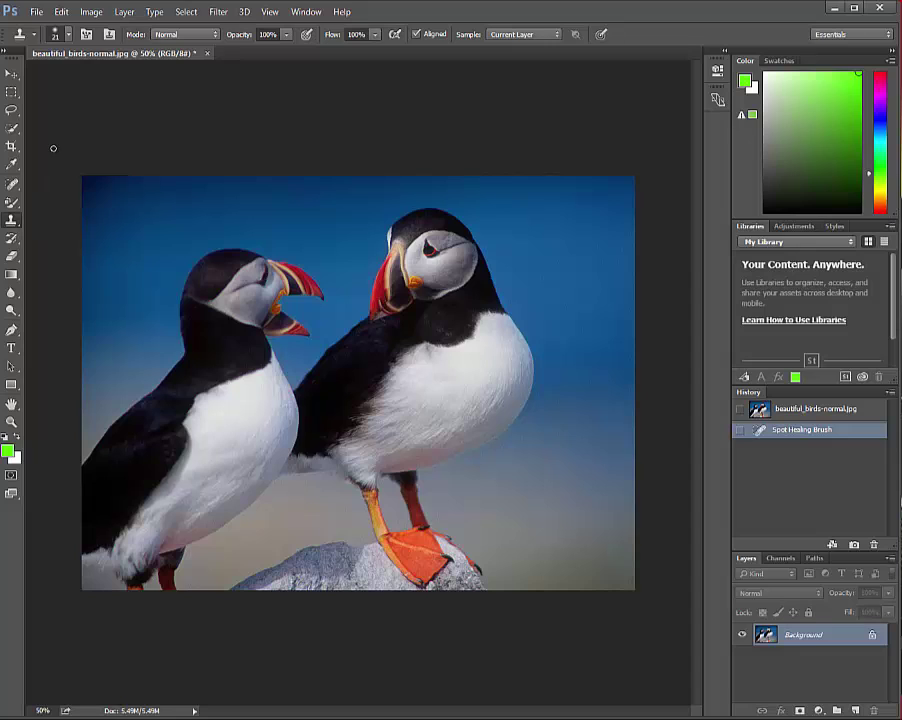
pyautogui.click(32, 38)
pyautogui.click(364, 112)
pyautogui.click(430, 345)
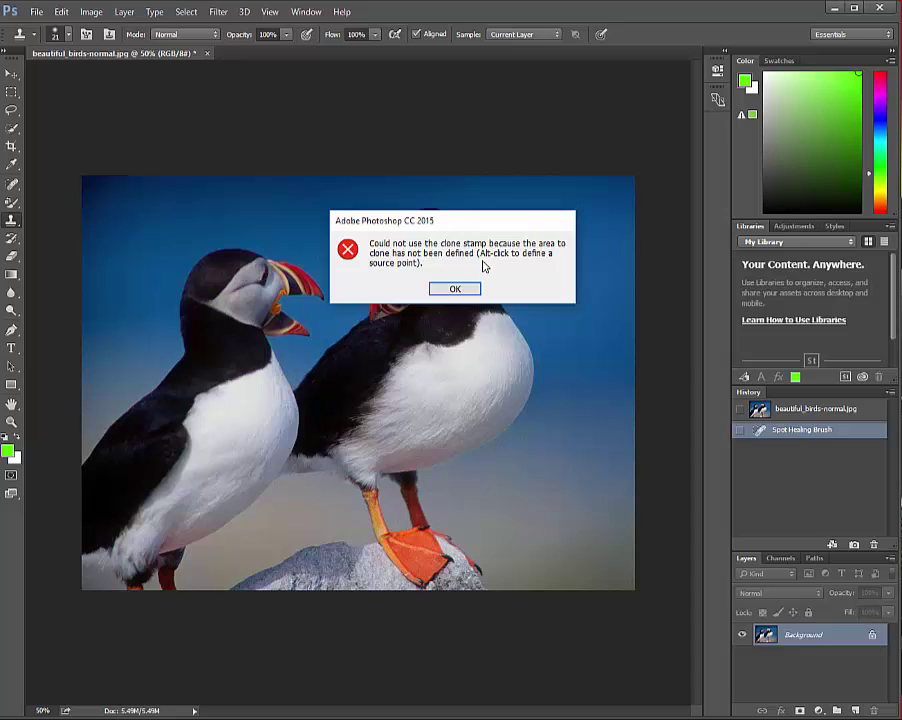
pyautogui.click(454, 288)
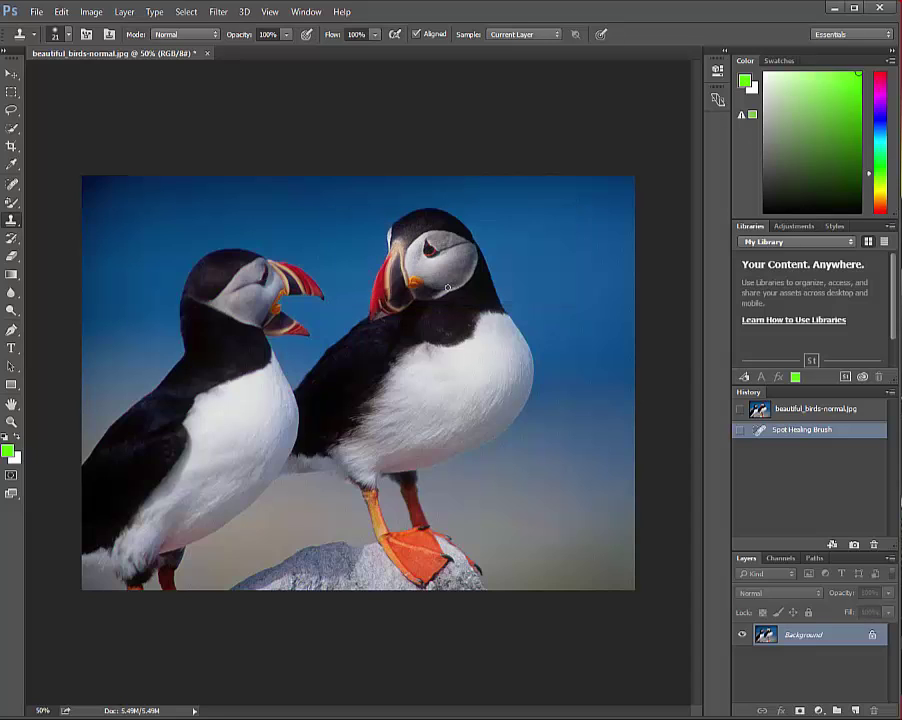
# Clone the right puffin's head onto the sky beside it with a 60 px Clone Stamp, and continue cloning both puffins across the photo
pyautogui.moveTo(522, 218)
pyautogui.mouseDown()
pyautogui.moveTo(546, 194)
pyautogui.moveTo(568, 194)
pyautogui.moveTo(540, 204)
pyautogui.mouseUp()
pyautogui.moveTo(503, 247)
pyautogui.mouseDown()
pyautogui.moveTo(515, 309)
pyautogui.moveTo(565, 230)
pyautogui.moveTo(584, 314)
pyautogui.moveTo(613, 173)
pyautogui.moveTo(563, 271)
pyautogui.mouseUp()
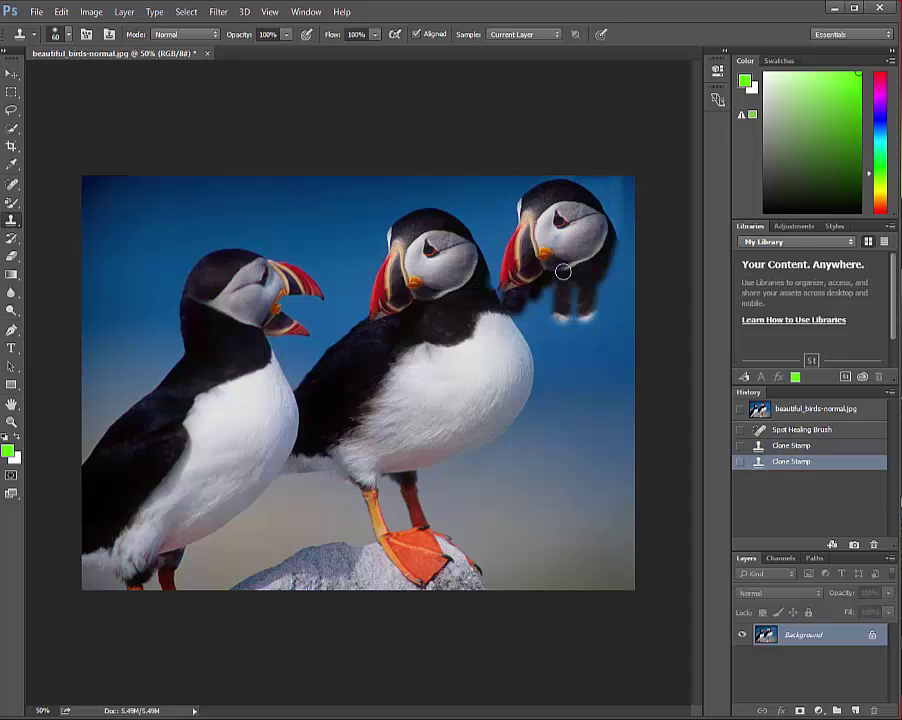
pyautogui.moveTo(613, 179)
pyautogui.mouseDown()
pyautogui.moveTo(604, 374)
pyautogui.moveTo(582, 376)
pyautogui.moveTo(535, 294)
pyautogui.moveTo(540, 432)
pyautogui.moveTo(485, 365)
pyautogui.moveTo(230, 346)
pyautogui.moveTo(620, 405)
pyautogui.moveTo(550, 288)
pyautogui.moveTo(436, 462)
pyautogui.mouseUp()
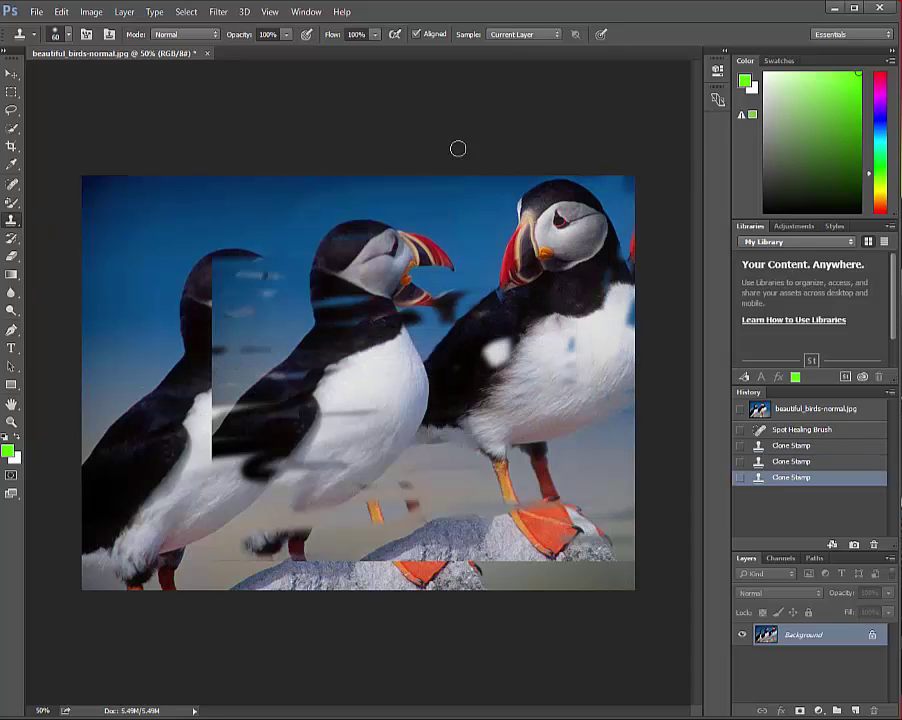